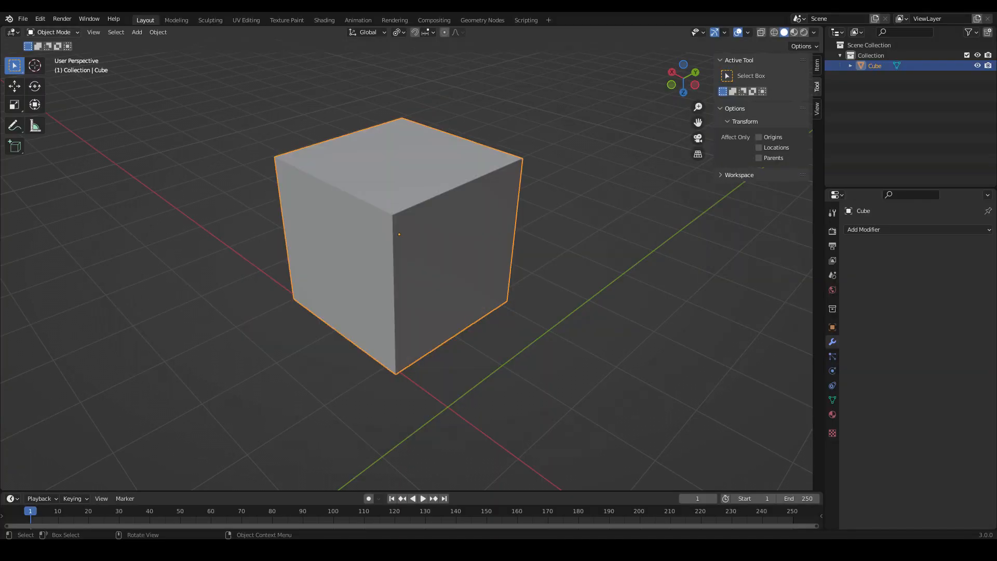
Enter Edit Mode on the cube and subdivide all its faces with 4 cuts.
left_click(53, 33)
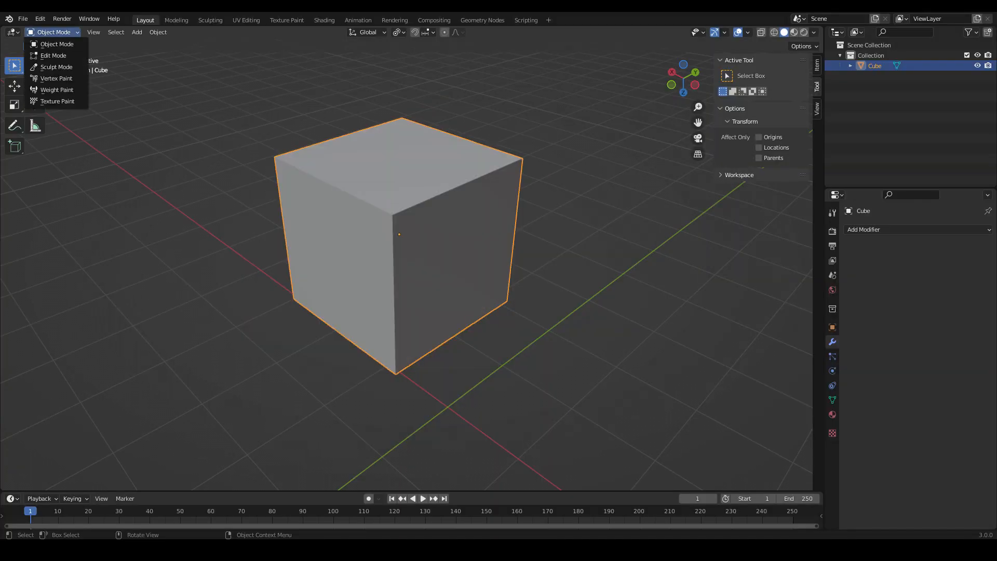
left_click(53, 55)
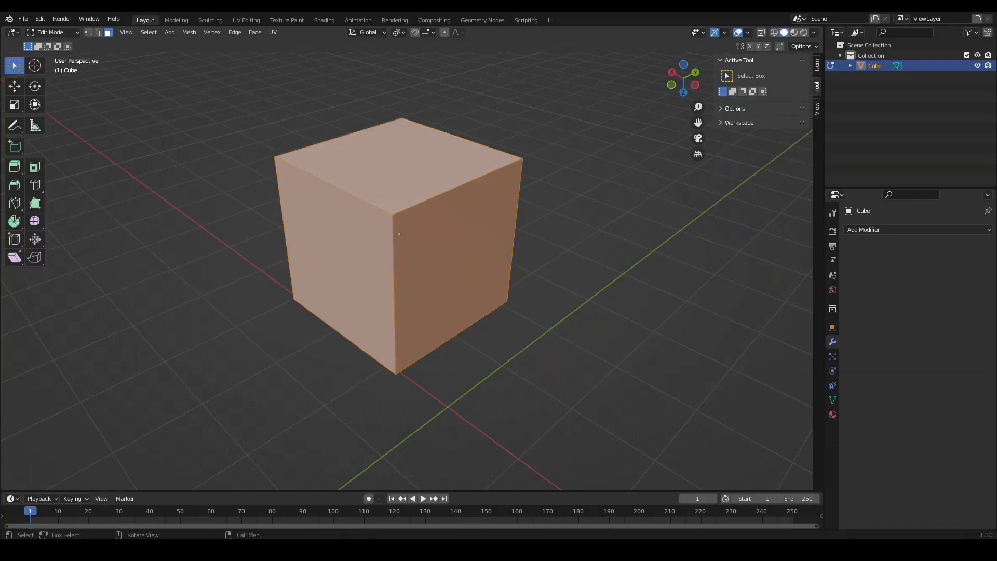
left_click(234, 32)
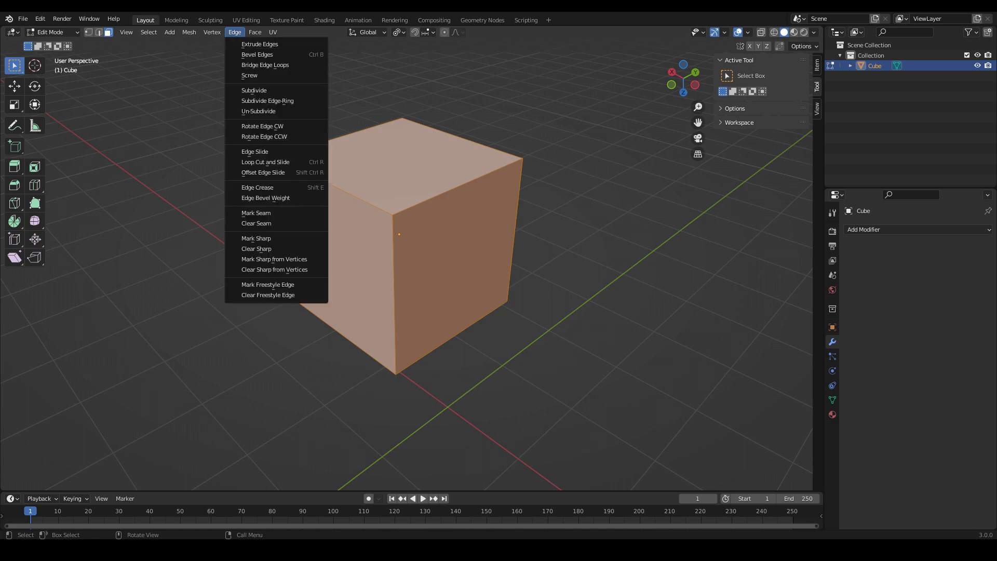
left_click(253, 91)
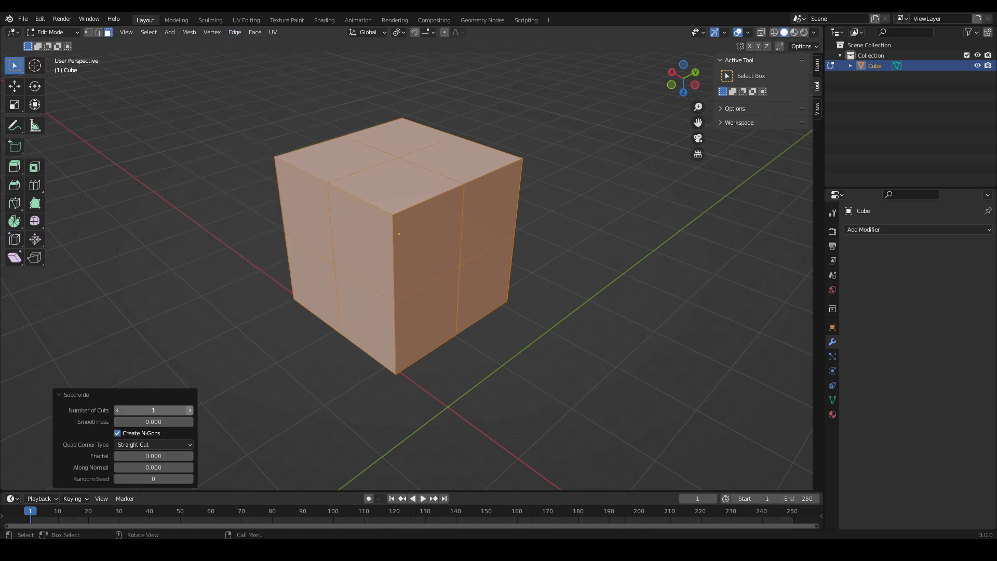
left_click(190, 410)
Select all sharp edges of the cube and bevel them about 0.12 m wide with 2 segments.
key("2")
left_click(393, 231)
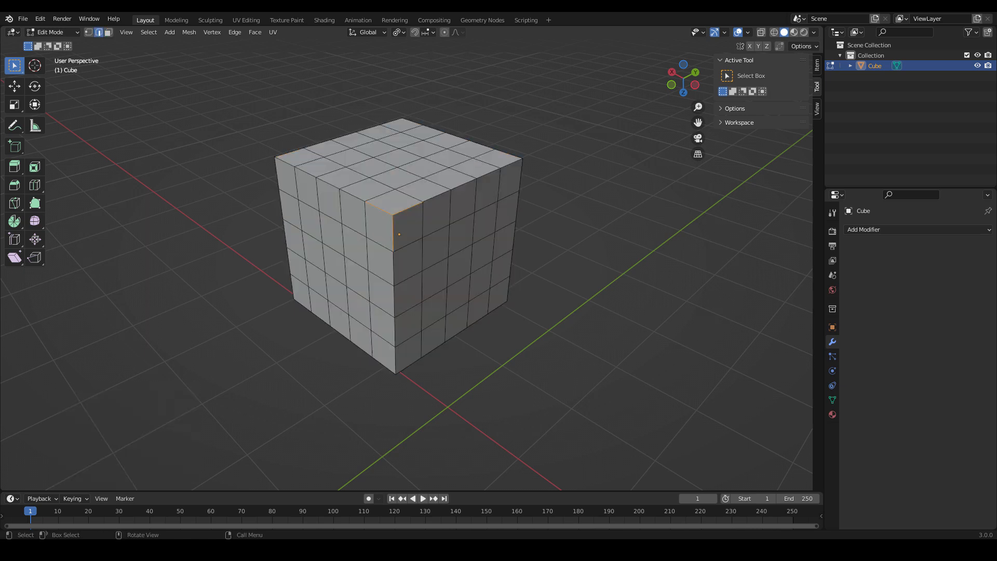
left_click(149, 32)
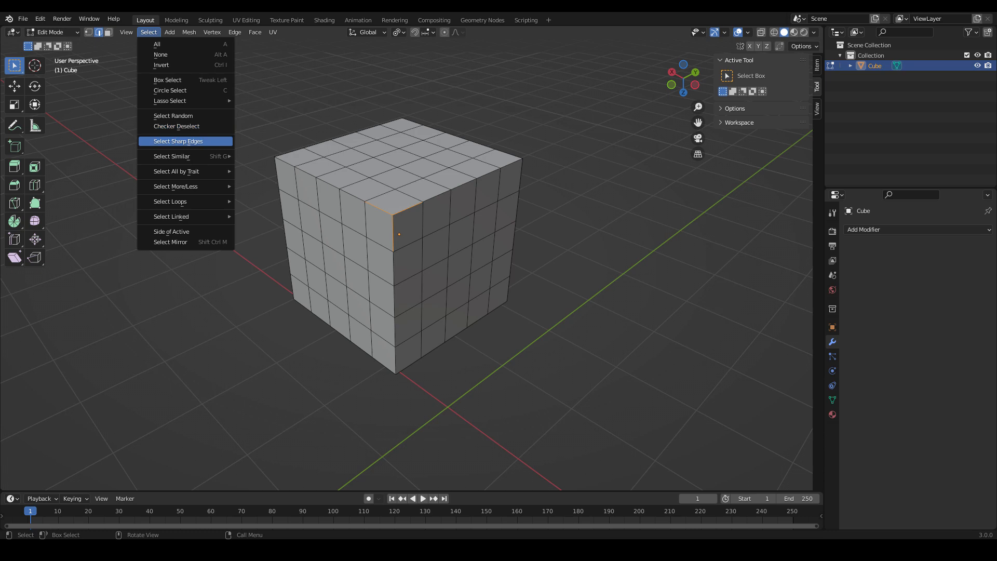
left_click(178, 142)
right_click(398, 228)
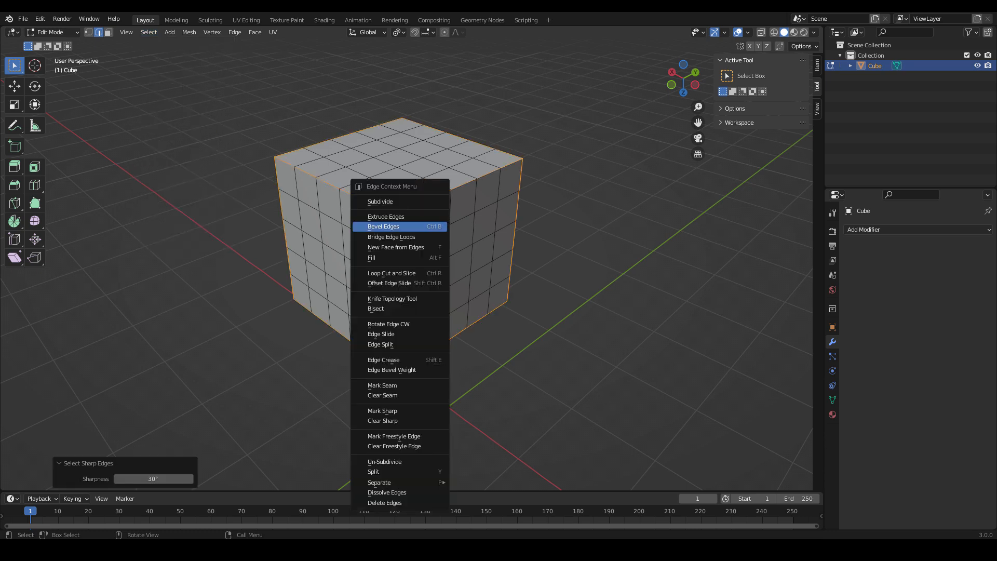
left_click(399, 227)
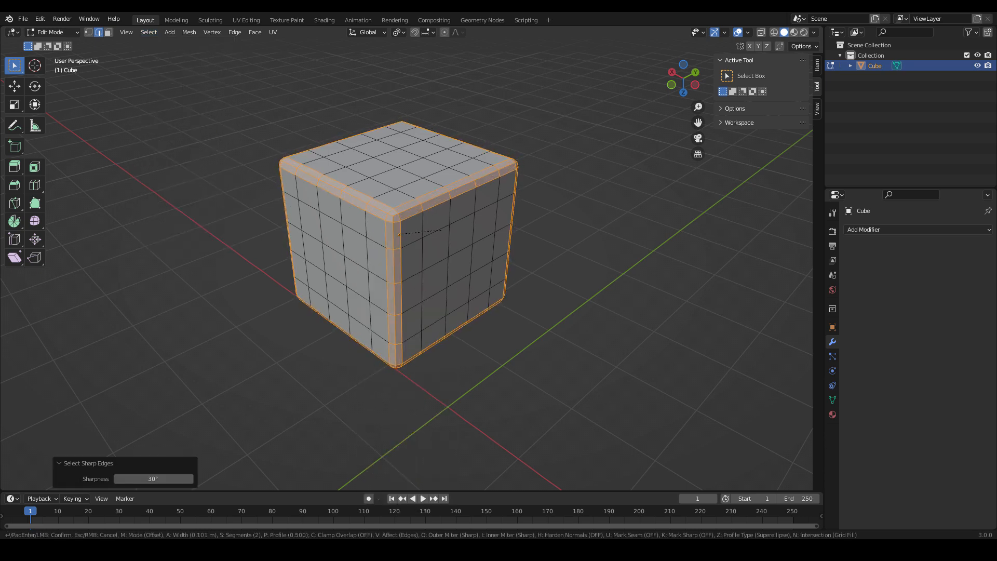
left_click(443, 230)
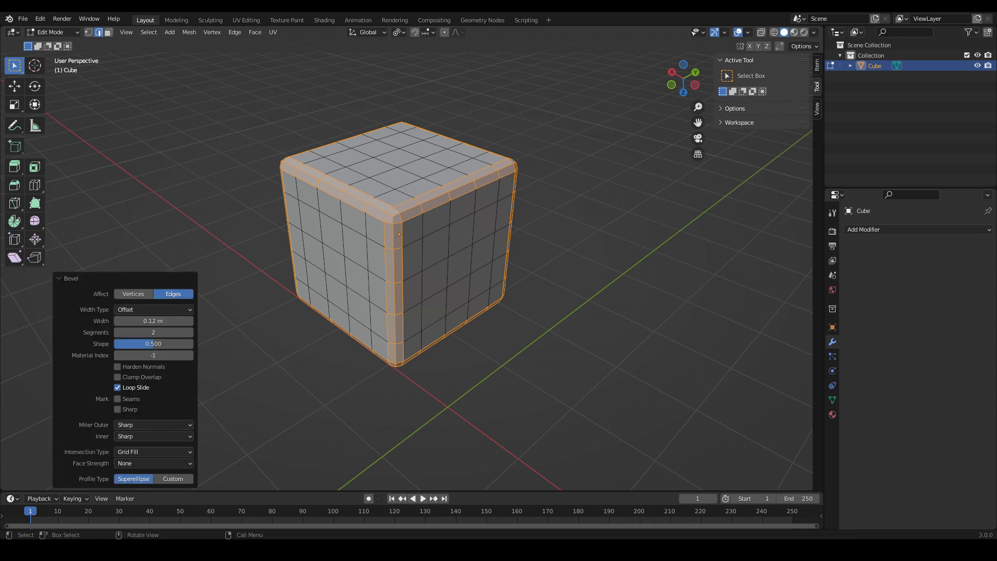
Switch to Sculpt Mode and create a face set from the selected bevel faces.
left_click(52, 32)
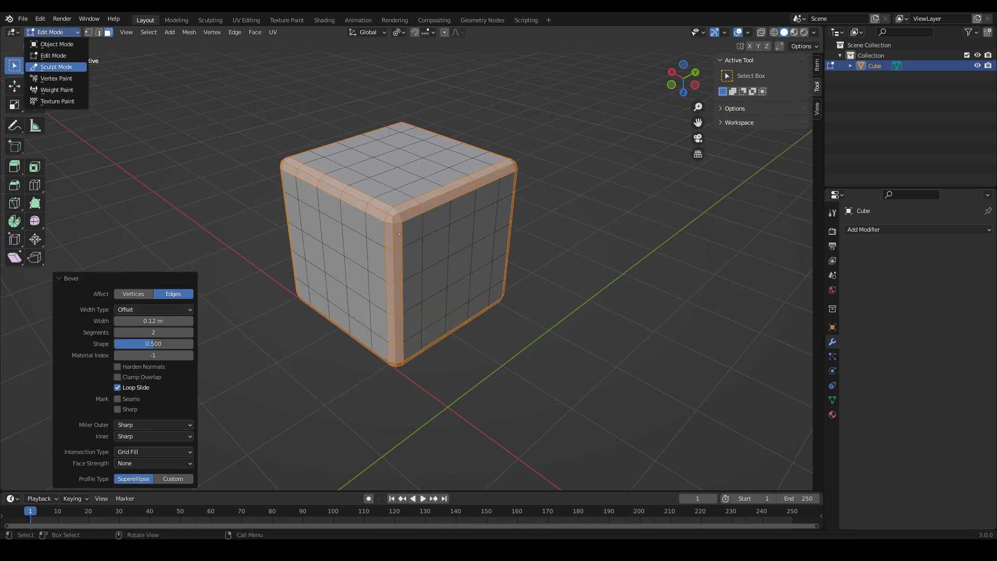
left_click(52, 67)
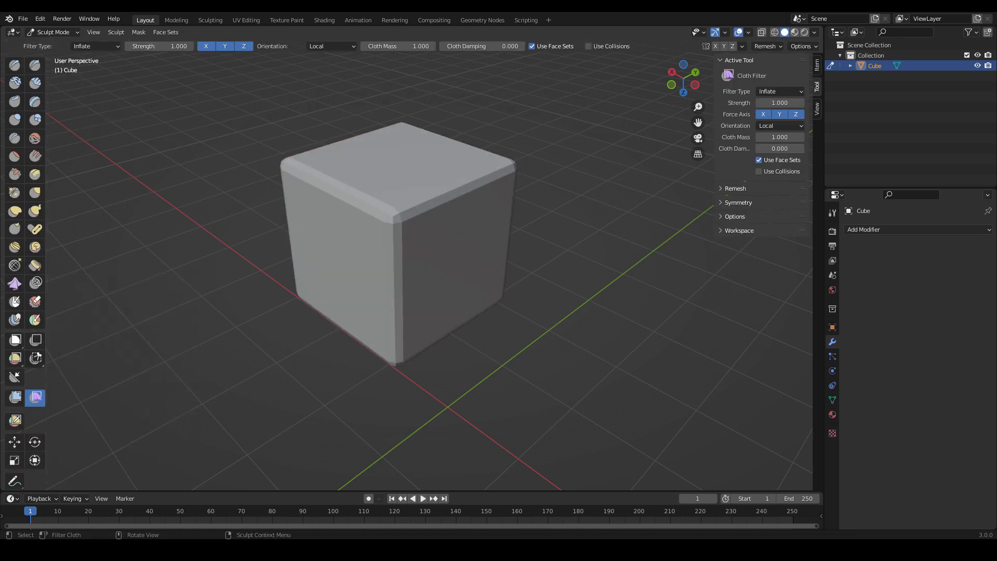
left_click(165, 32)
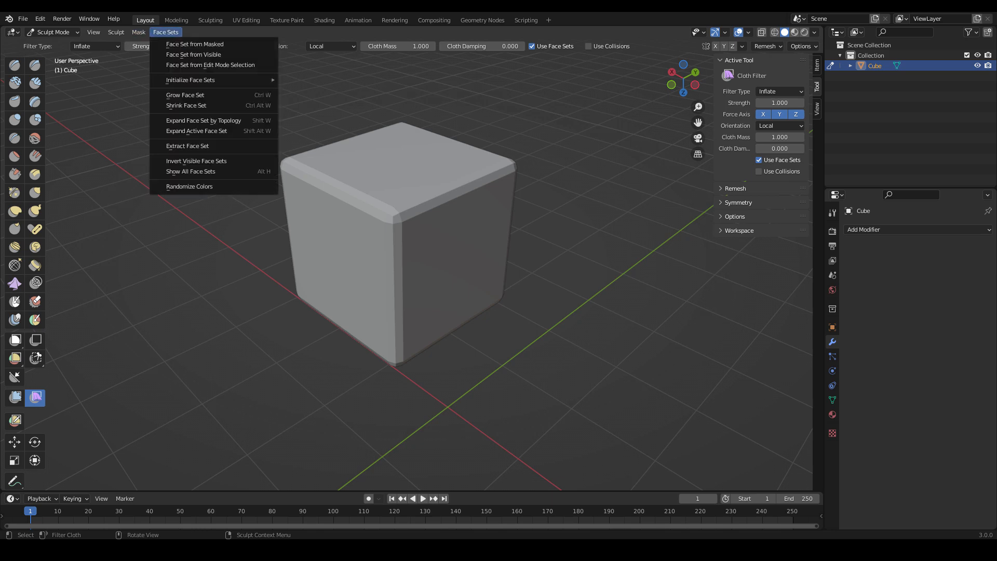
left_click(197, 65)
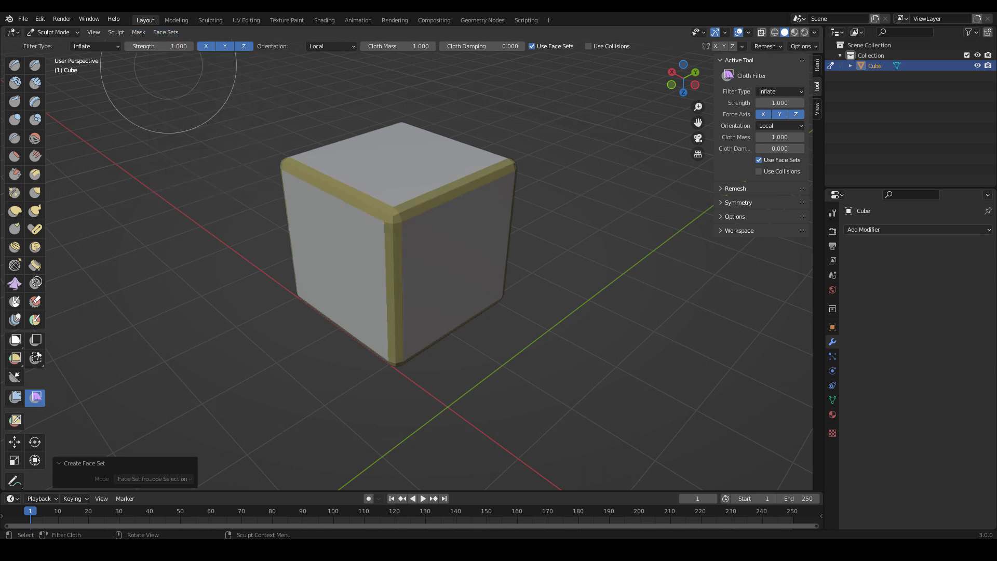
Return to Edit Mode and select the centre face on the cube's top and on each of its four sides.
left_click(52, 33)
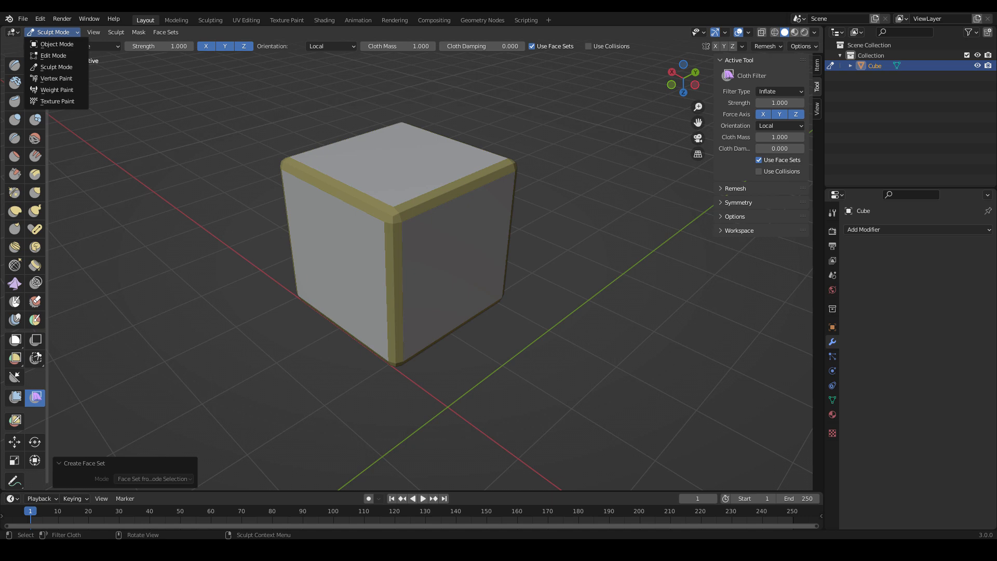
left_click(53, 55)
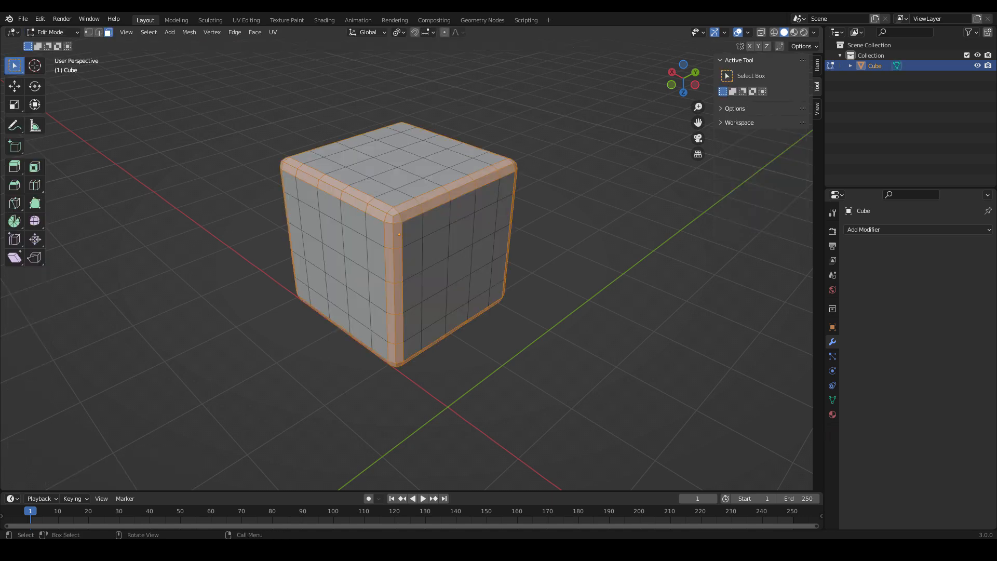
left_click(459, 265)
left_click(334, 264, "shift")
left_click(398, 158, "shift")
middle_click_drag(399, 158, 127, 236)
scroll(126, 237, "up", 1)
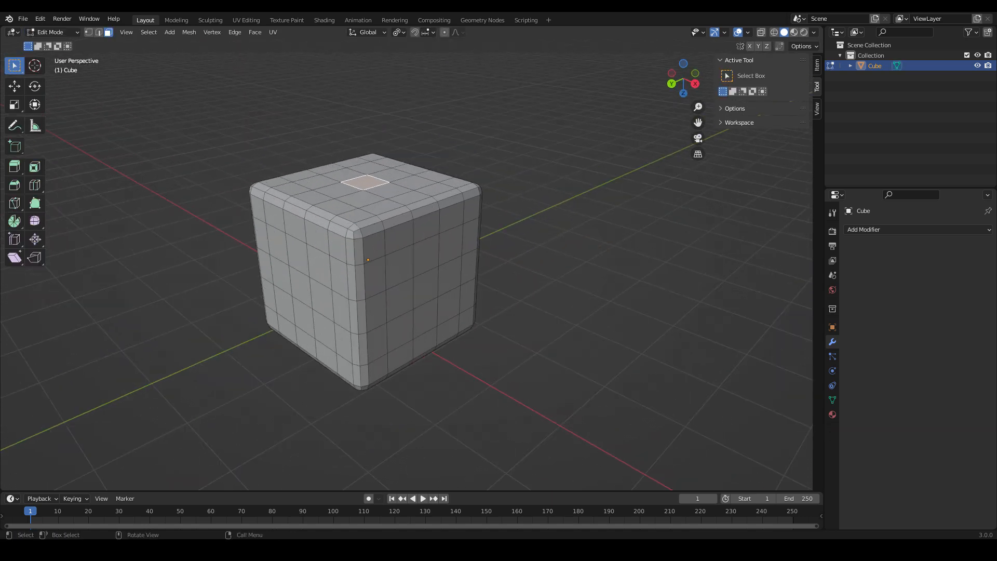
left_click(426, 287, "shift")
left_click(300, 288, "shift")
Switch to Sculpt Mode and create a second face set from the selected centre faces.
left_click(52, 32)
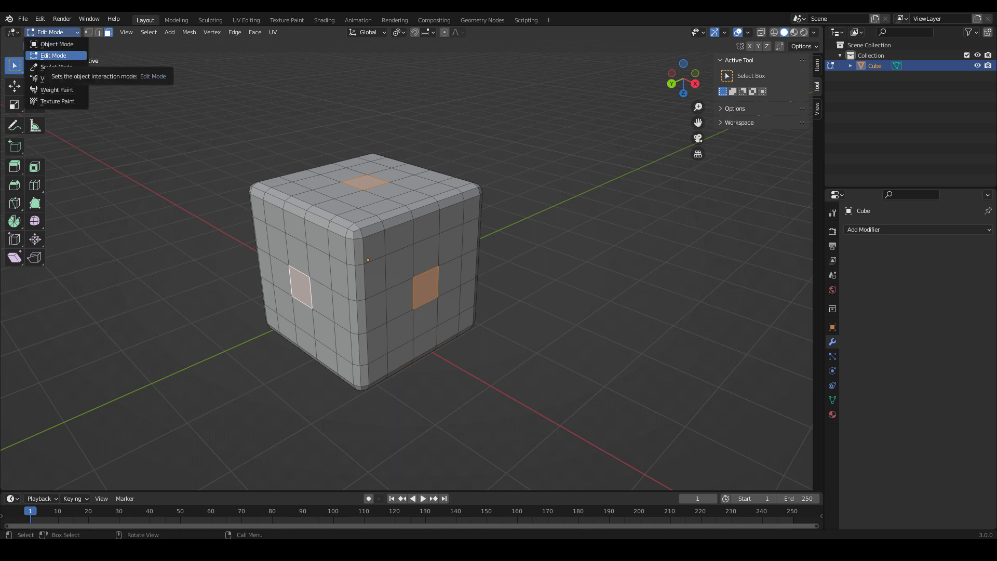
left_click(56, 66)
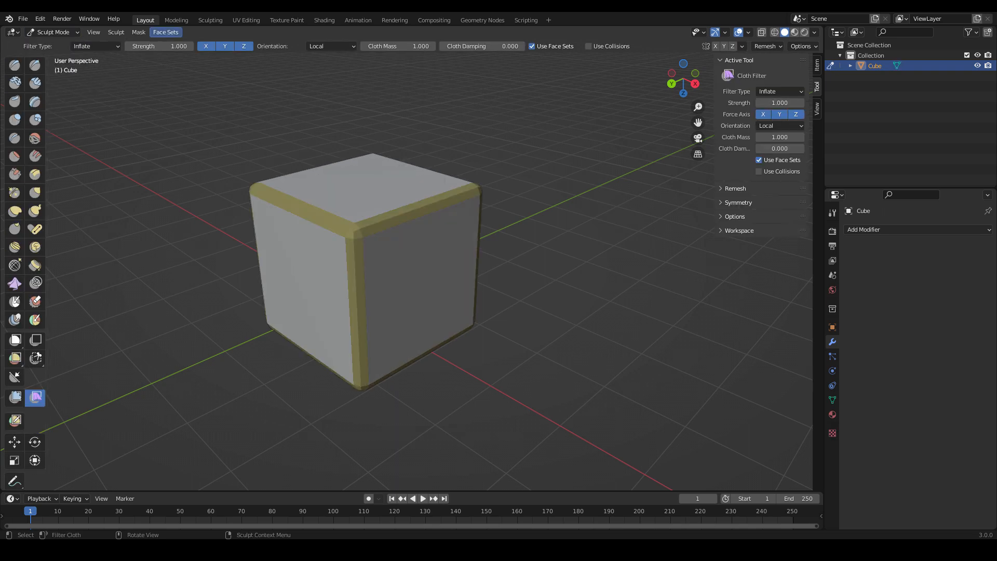
left_click(166, 33)
left_click(210, 65)
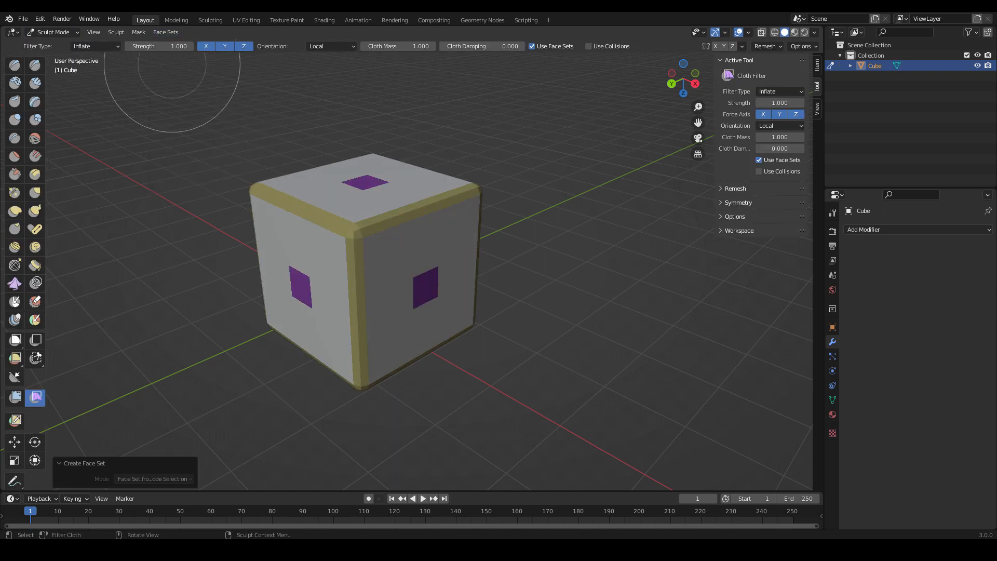
Switch to Object Mode and shade the cube smooth.
left_click(52, 32)
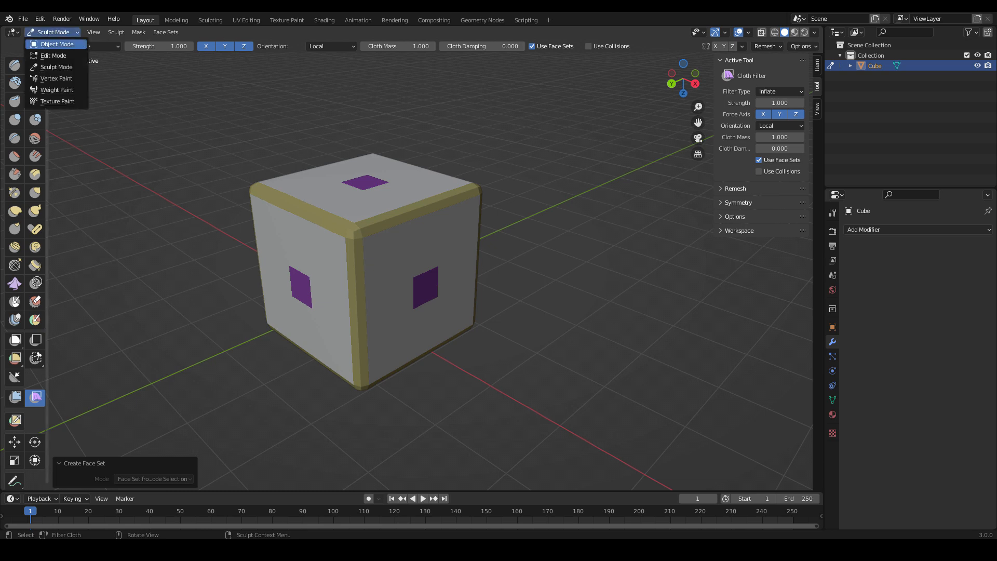
left_click(56, 44)
left_click(158, 33)
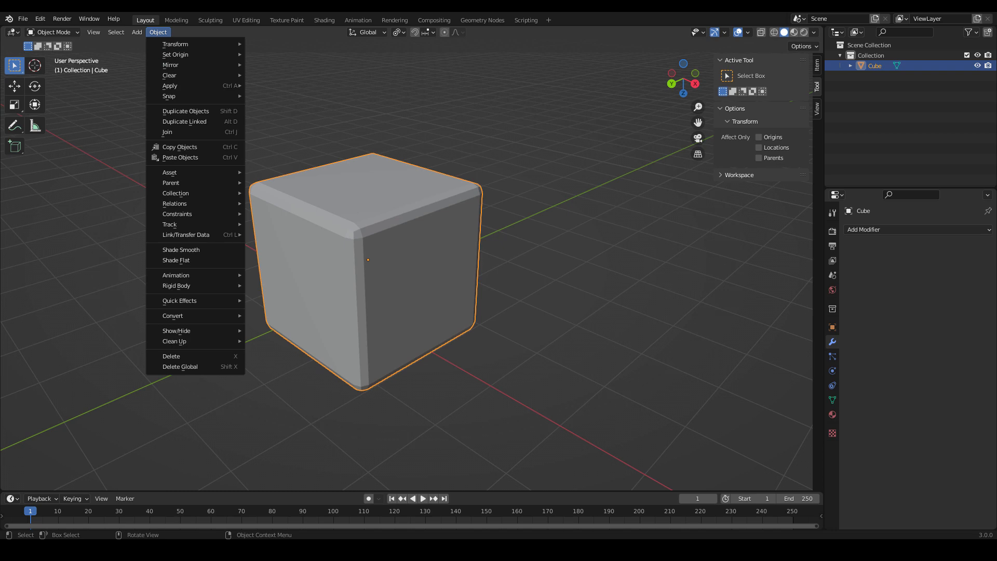
left_click(180, 250)
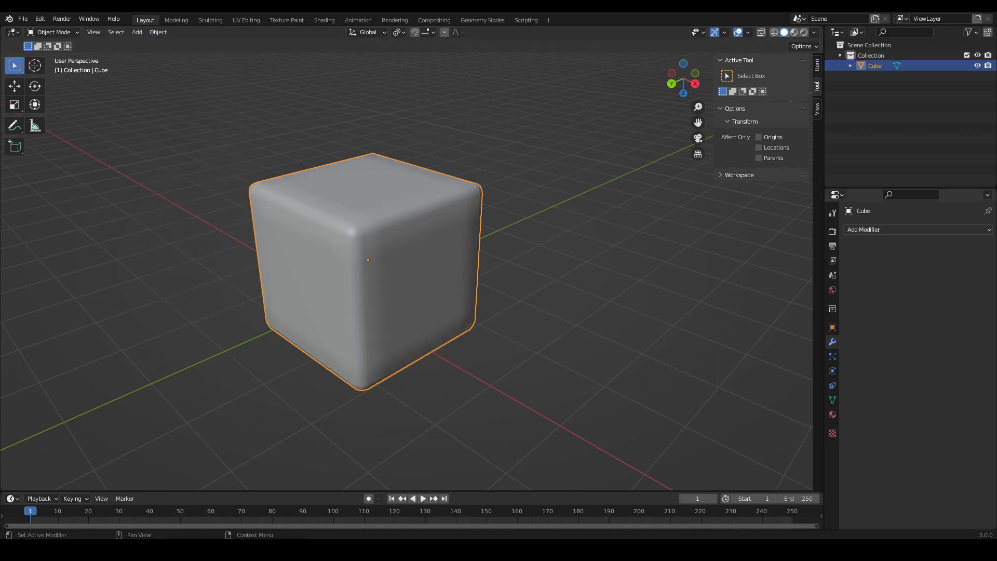
Add a Catmull-Clark Subdivision modifier to the cube, raise its viewport level and apply it.
left_click(863, 230)
left_click(798, 418)
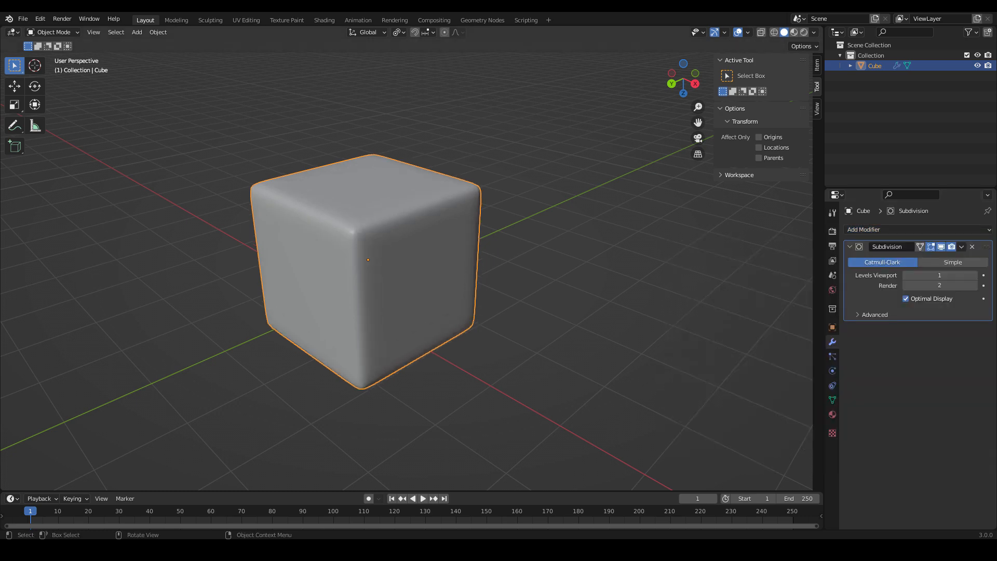
left_click(973, 275)
left_click(974, 276)
left_click(973, 275)
left_click(961, 247)
left_click(914, 258)
In Sculpt Mode, apply the Cloth Filter of type Inflate to the yellow face set along the cube's edges.
left_click(52, 33)
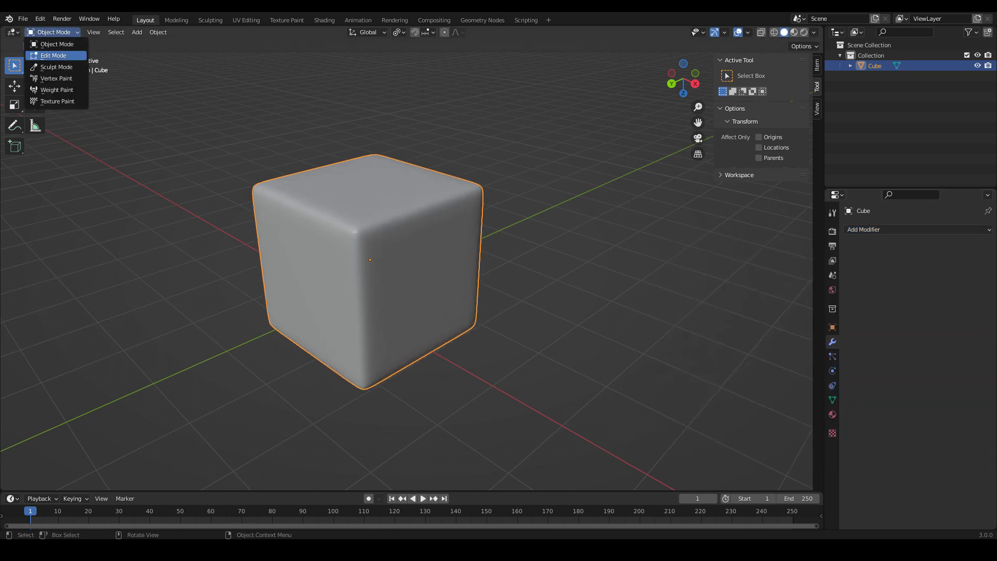
left_click(56, 67)
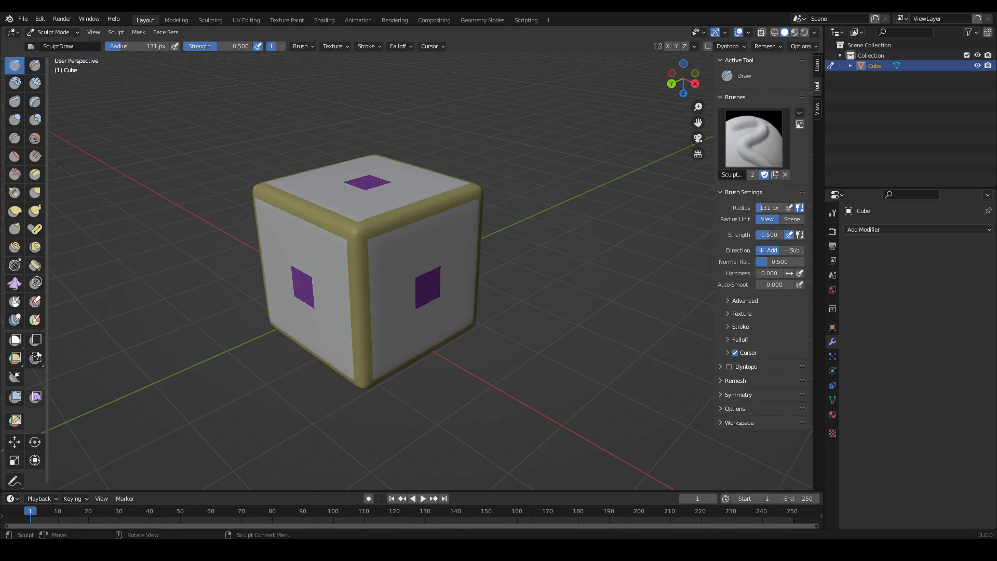
left_click(36, 398)
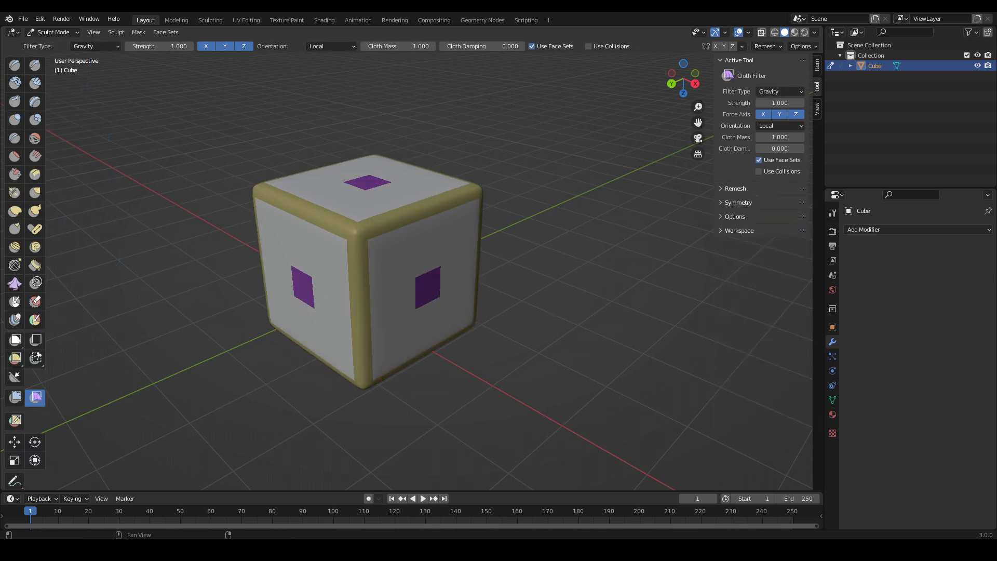
left_click(778, 91)
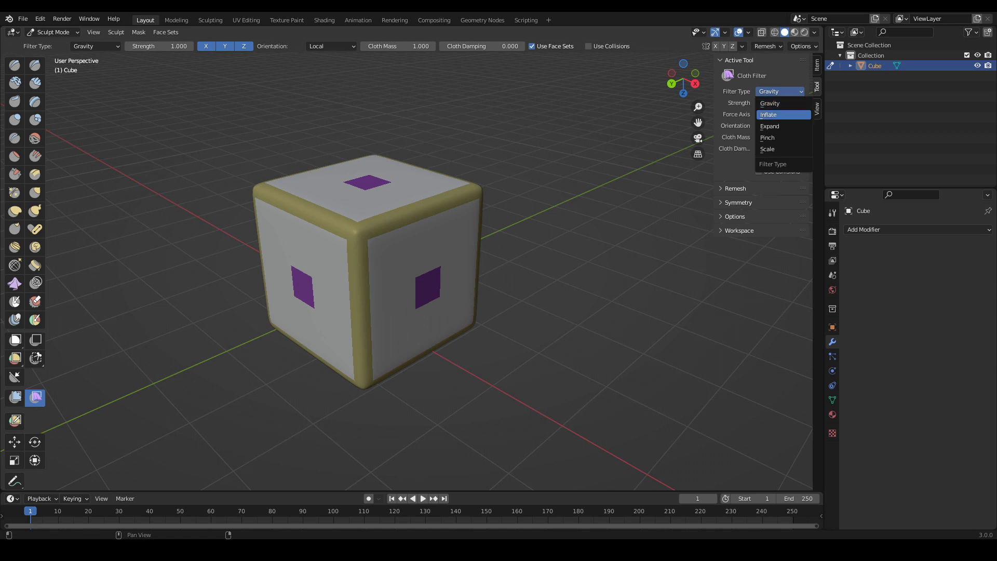
left_click(779, 115)
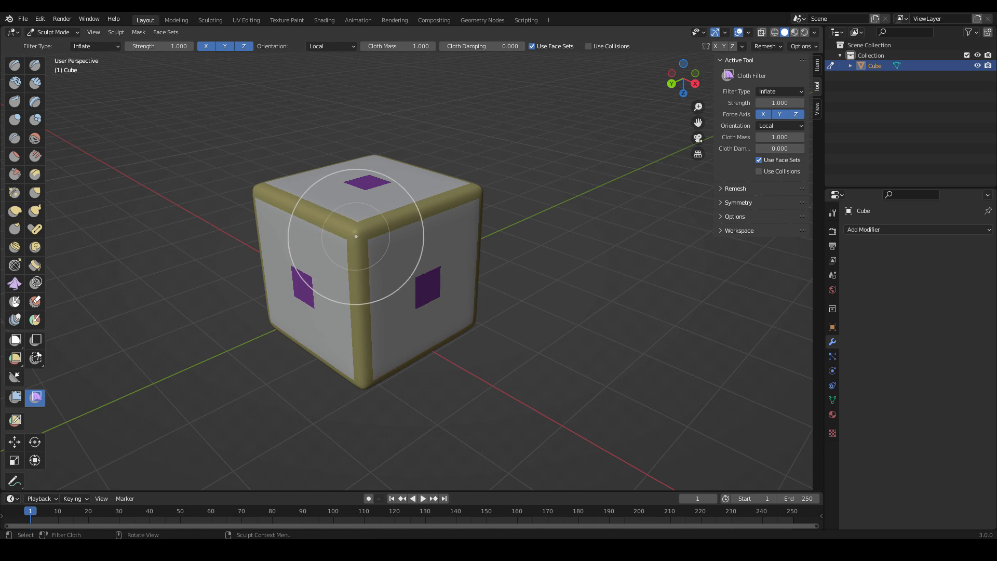
mouse_move(374, 238)
left_mouse_down()
mouse_move(329, 249)
mouse_move(312, 223)
mouse_move(286, 233)
left_mouse_up()
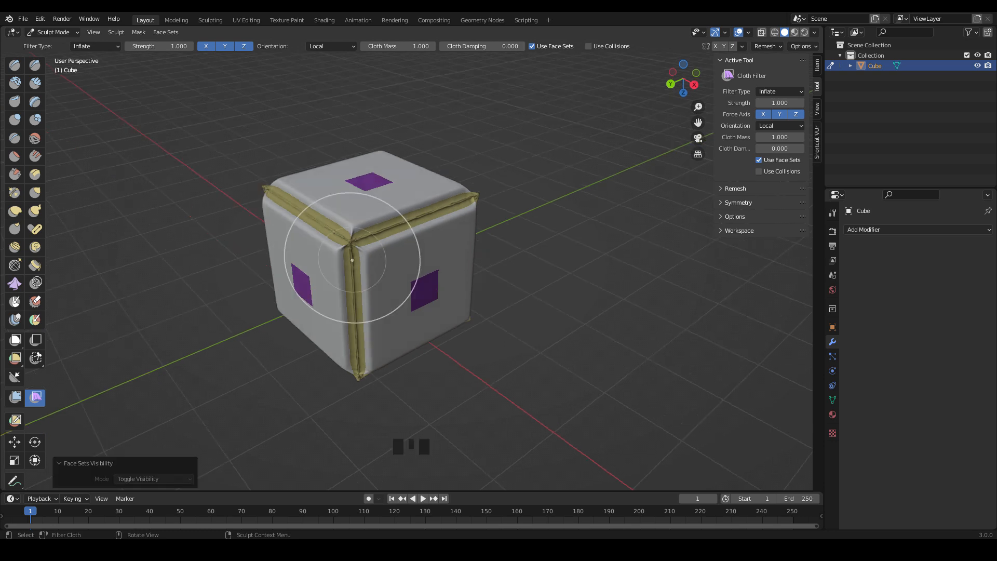
Isolate the yellow edge face set, fill it with a mask and show the other face sets again.
key("h")
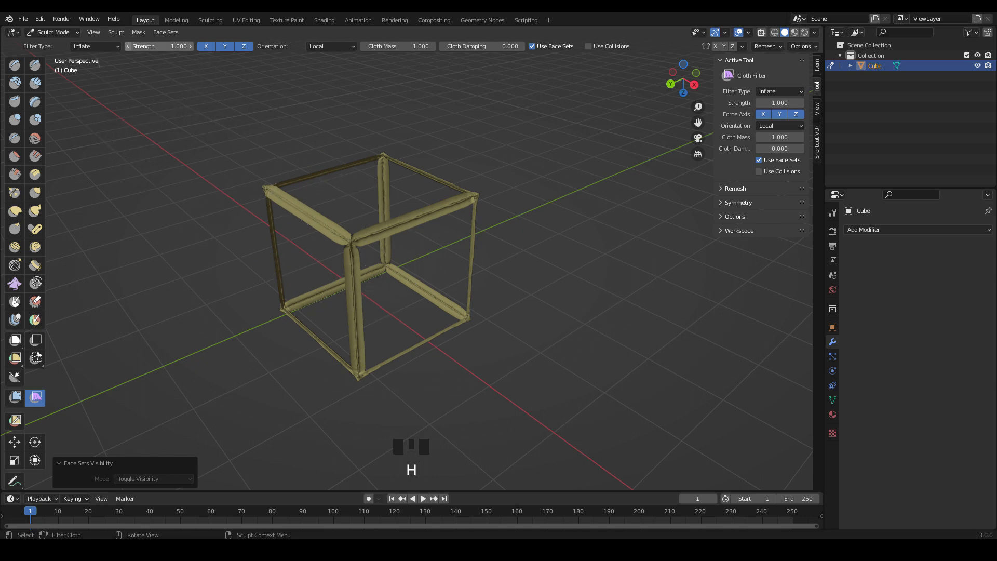
left_click(139, 33)
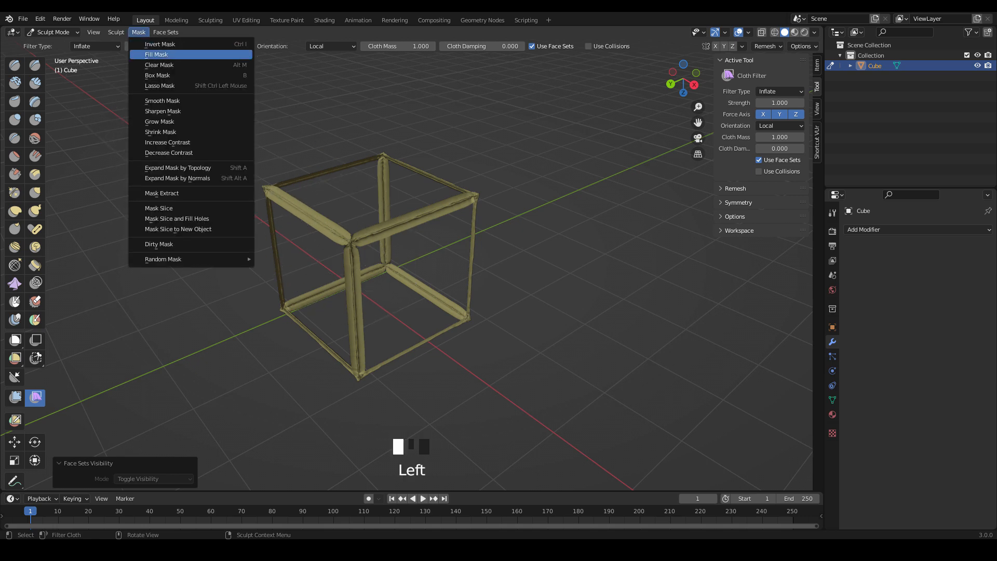
left_click(156, 54)
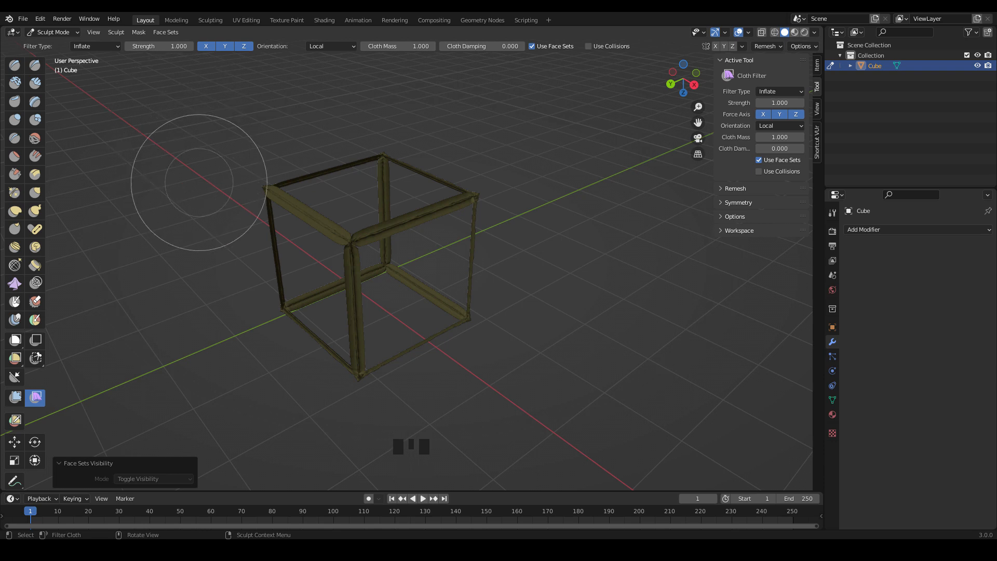
key("h")
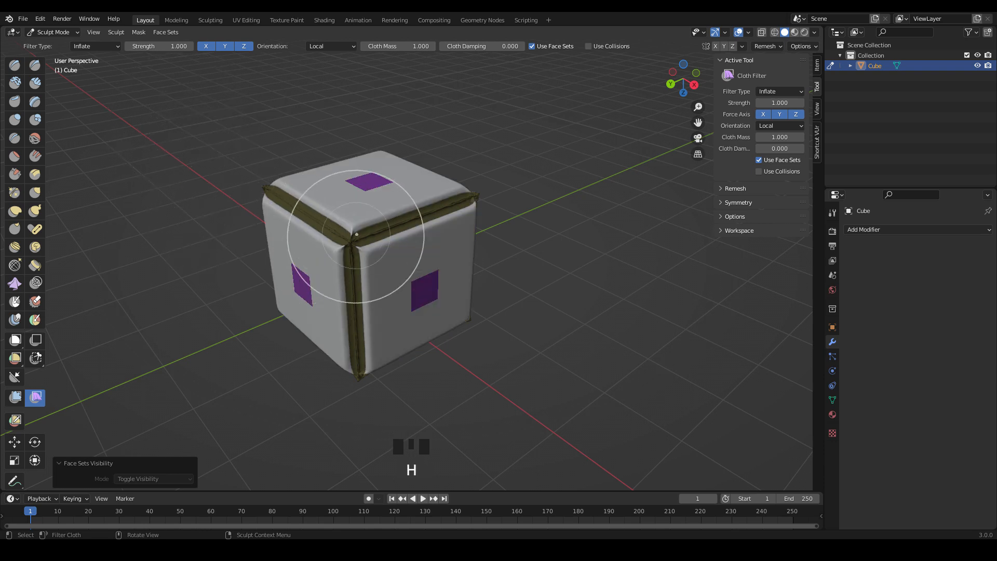
Smooth the mask along the cube's edges four times.
key("a")
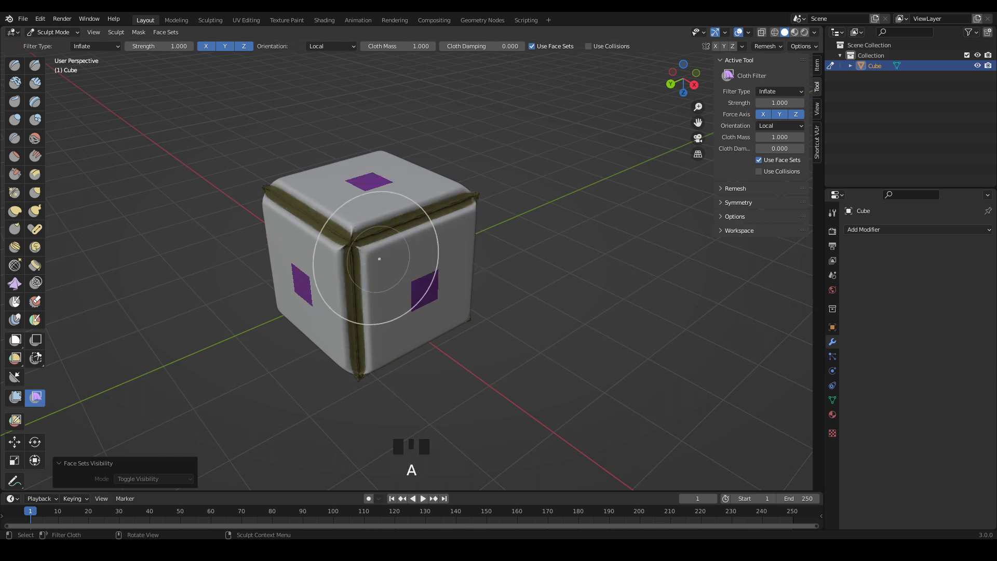
key("a")
key("a")
key("a")
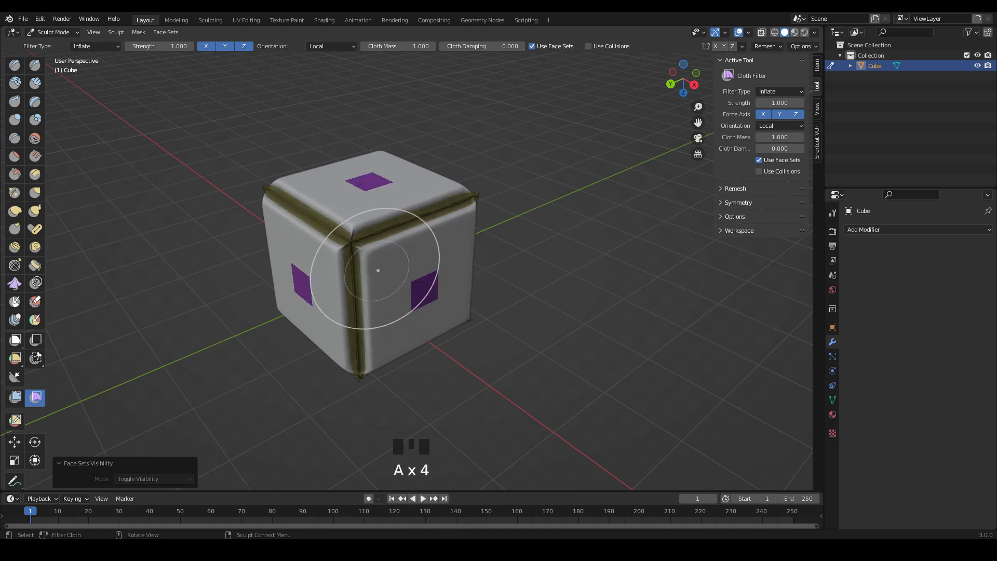
Invert the mask and apply the Cloth Filter of type Expand to the yellow face set along the cube's edges.
key("a")
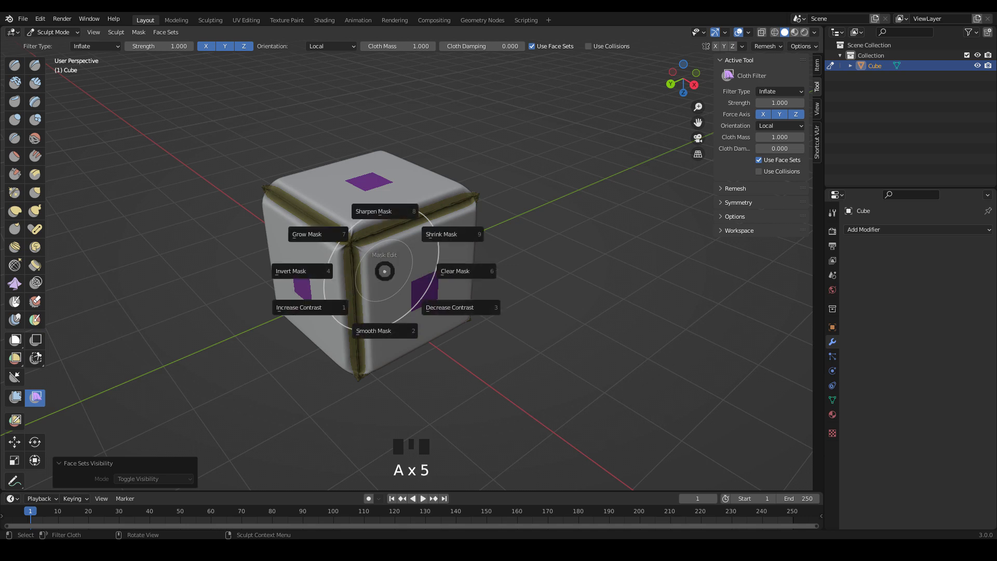
left_click(343, 275)
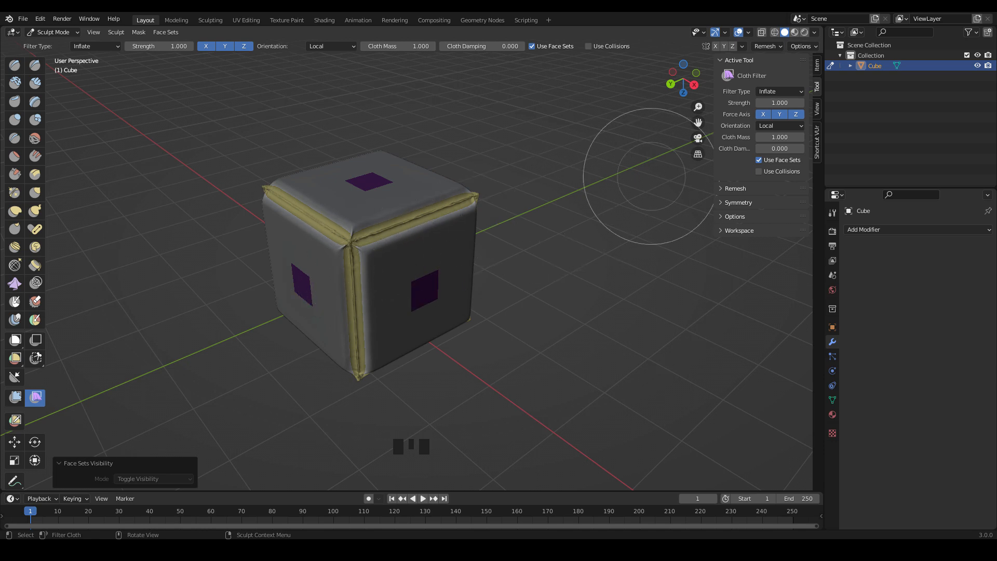
left_click(779, 92)
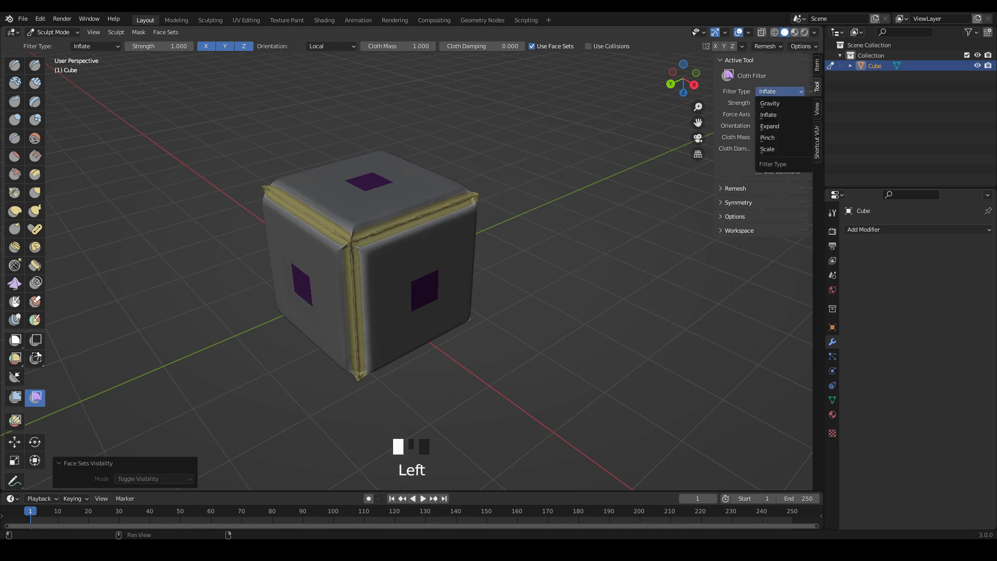
left_click(783, 126)
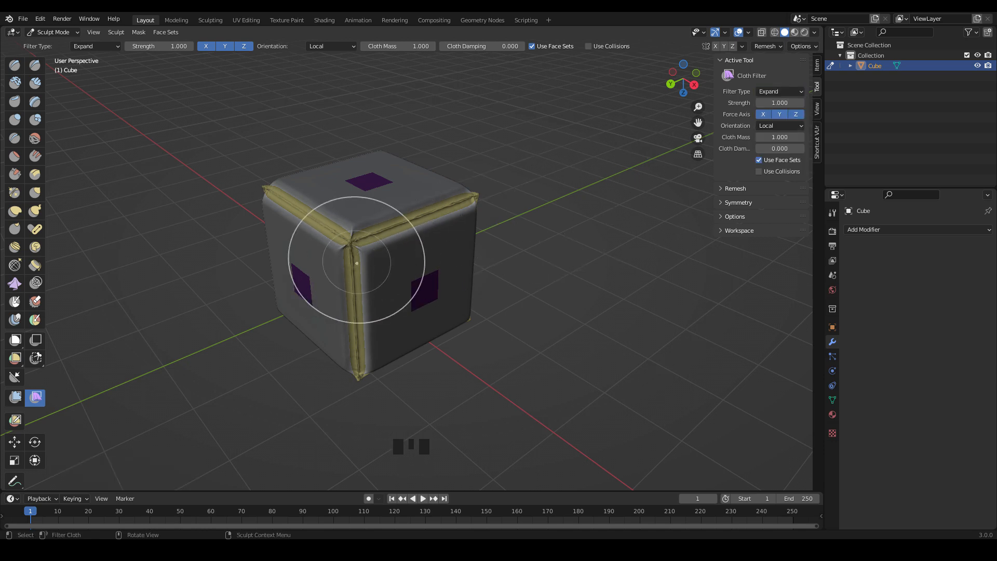
left_click_drag(356, 261, 320, 268)
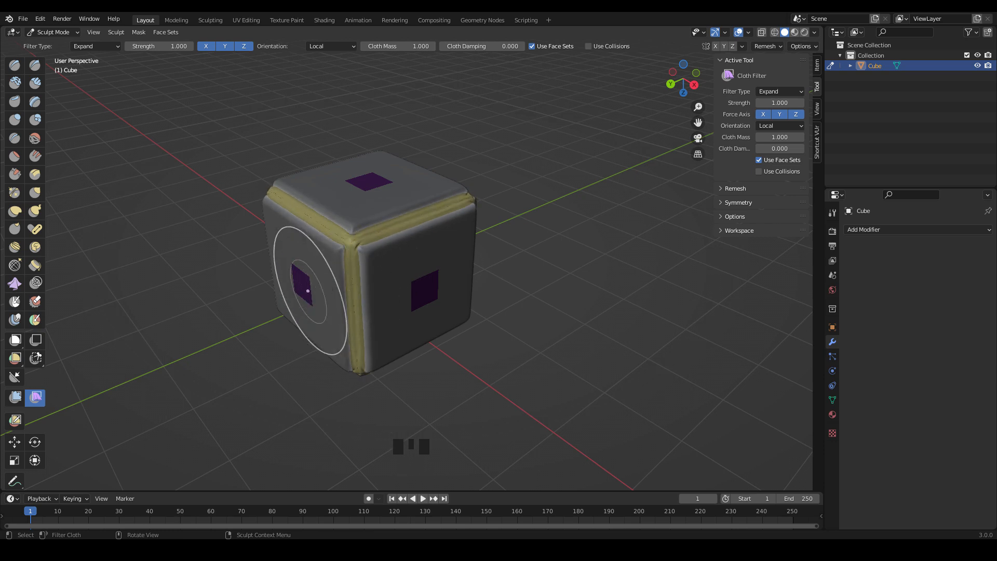
Apply the Mesh Filter of type Sharpen with strength 5 to the unmasked edges of the cube.
left_click(15, 397)
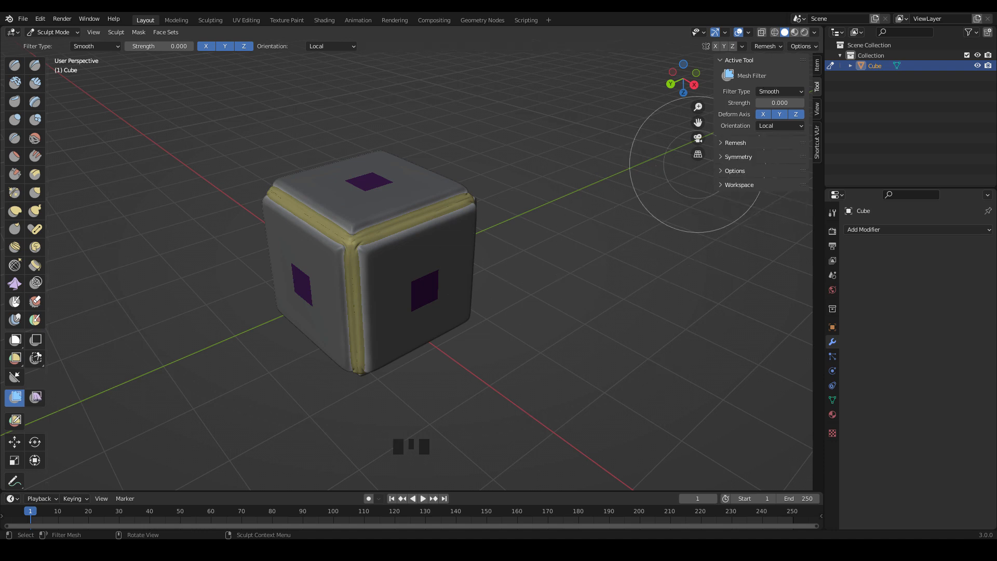
left_click(779, 91)
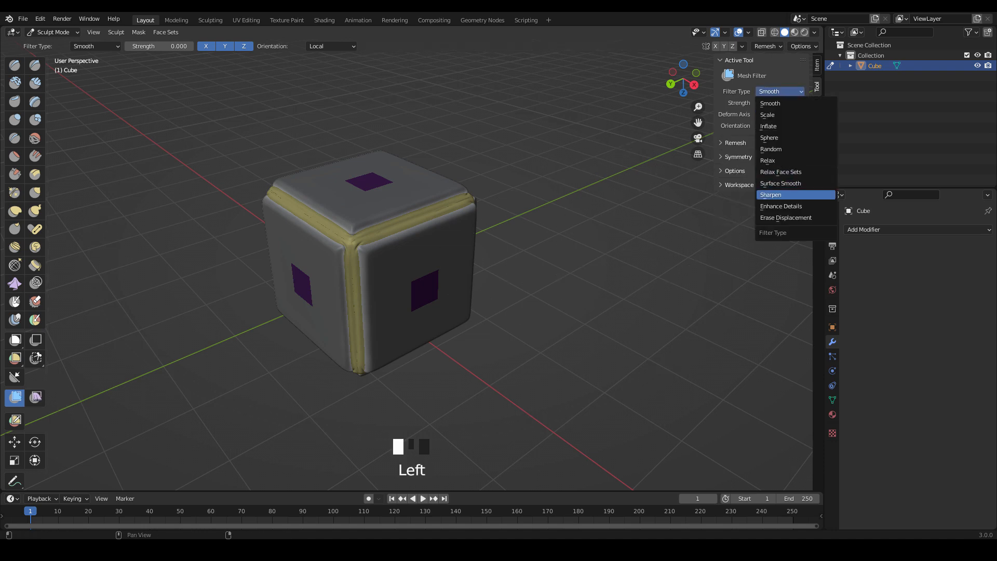
left_click(770, 195)
left_click(779, 103)
type("5")
key("Return")
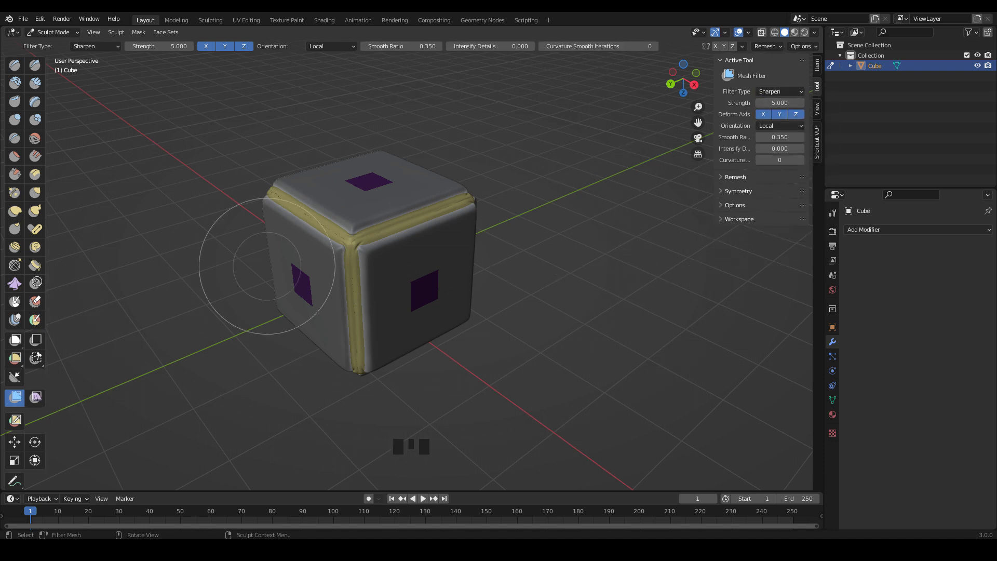
left_click_drag(227, 278, 585, 265)
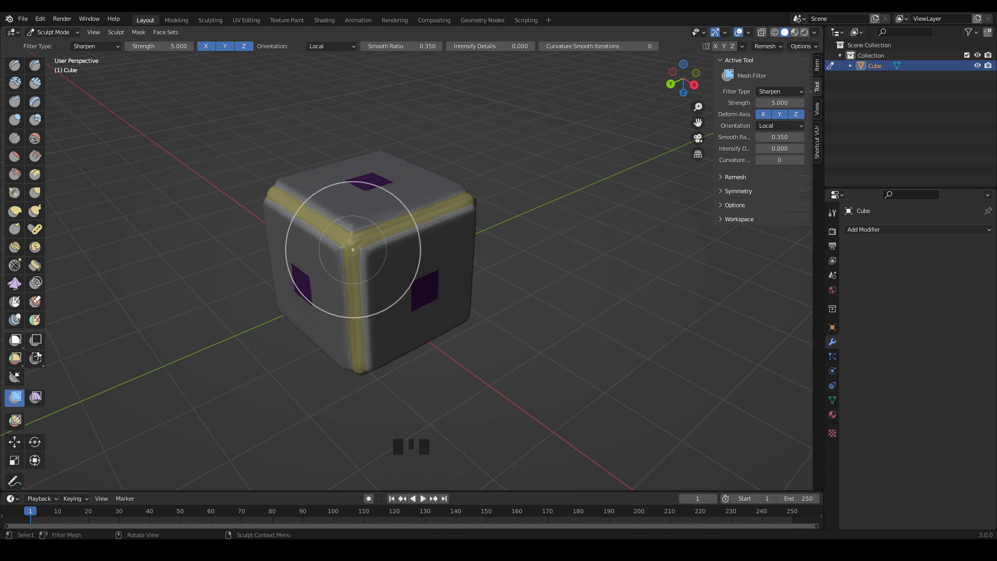
Clear the mask and apply the Cloth Filter of type Inflate from the purple face set, pulling the face centres inward.
key("a")
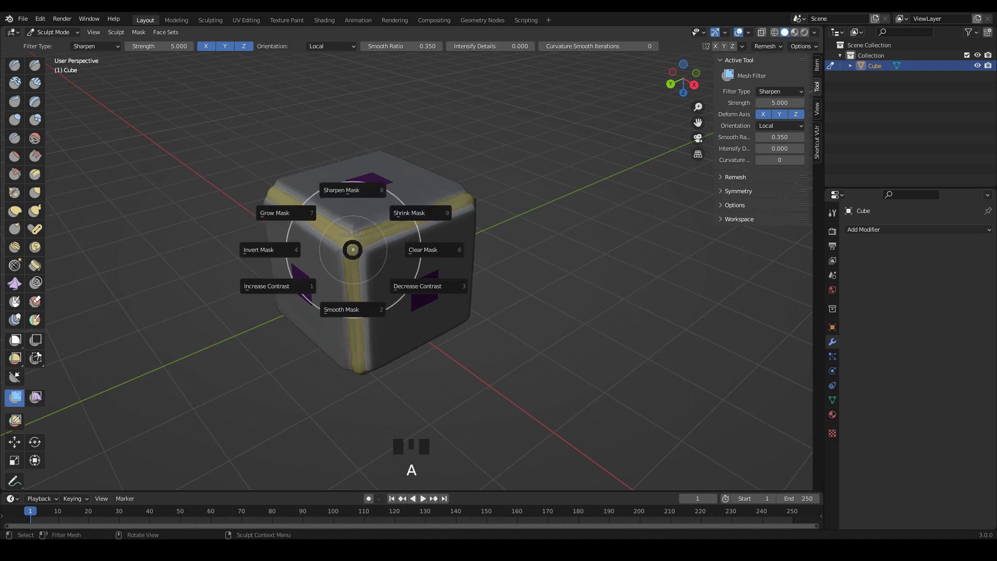
left_click(429, 252)
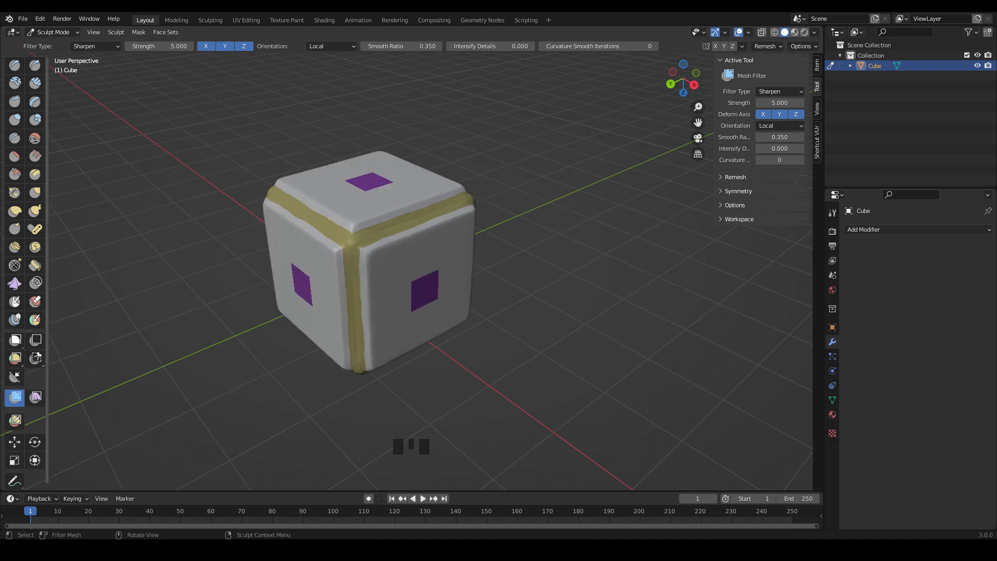
left_click(35, 398)
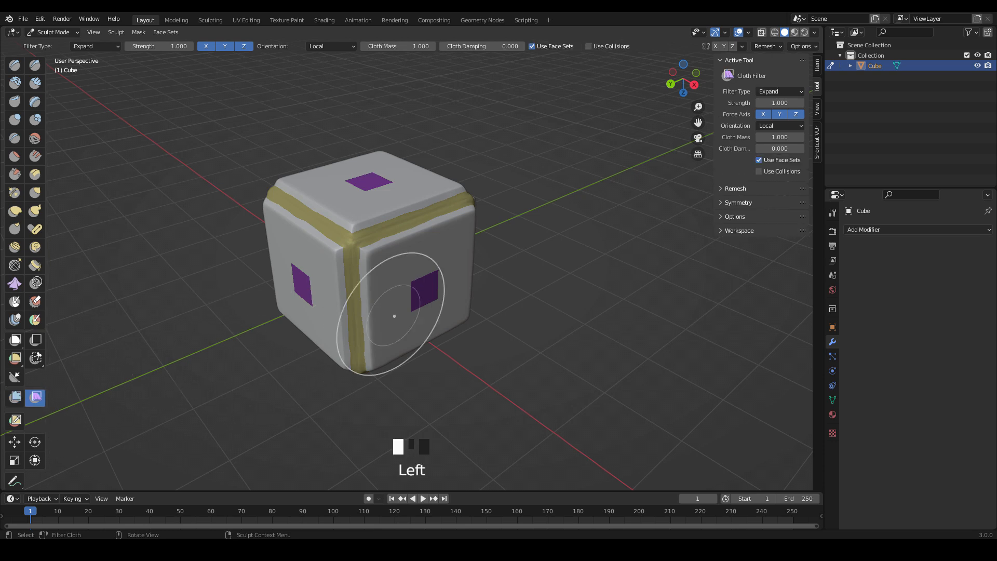
left_click(773, 91)
left_click(783, 115)
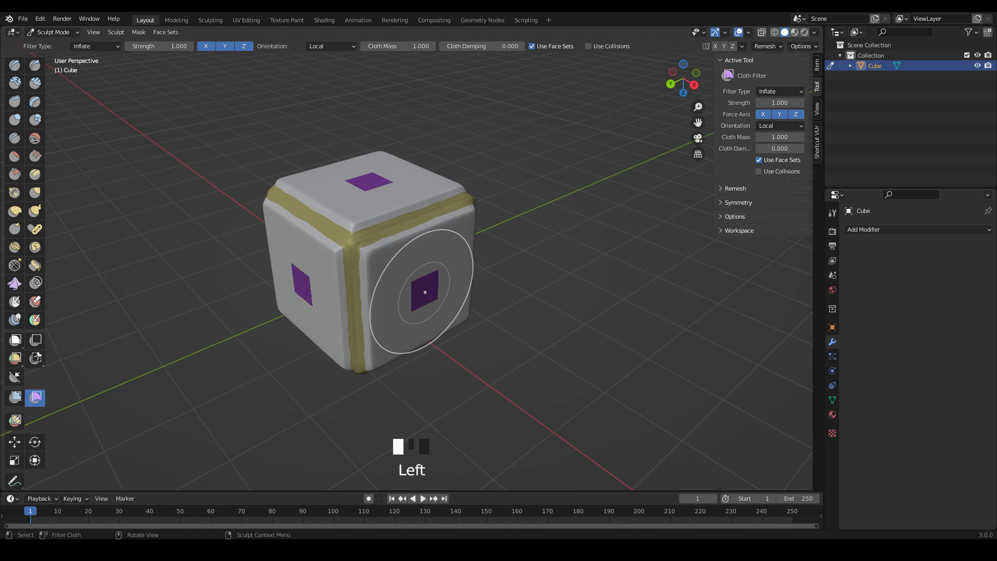
mouse_move(425, 292)
left_mouse_down()
mouse_move(312, 299)
mouse_move(178, 287)
mouse_move(155, 296)
left_mouse_up()
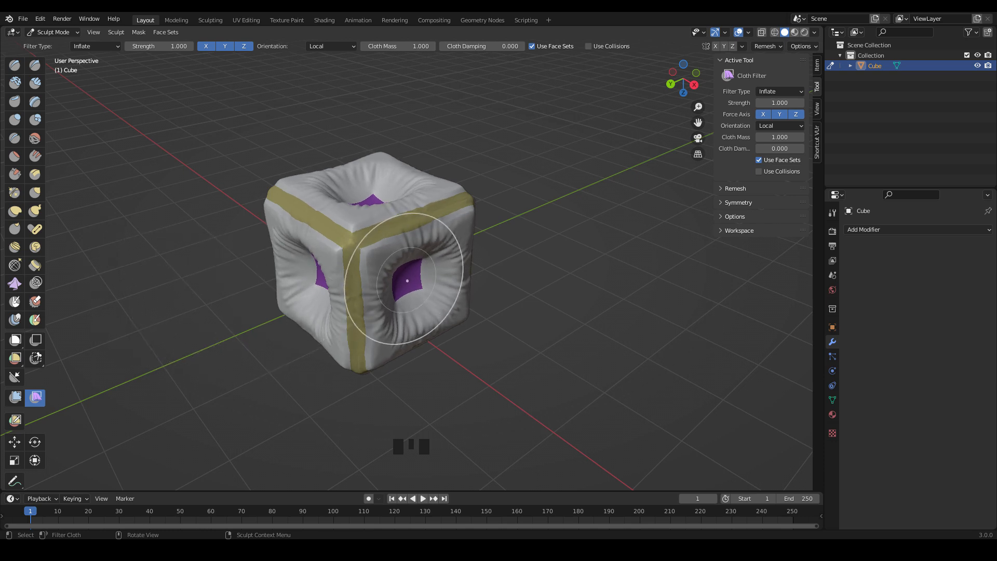
Shrink the purple face set three times and inflate it outward with the Cloth Filter.
key("ctrl+alt+w")
key("ctrl+alt+w")
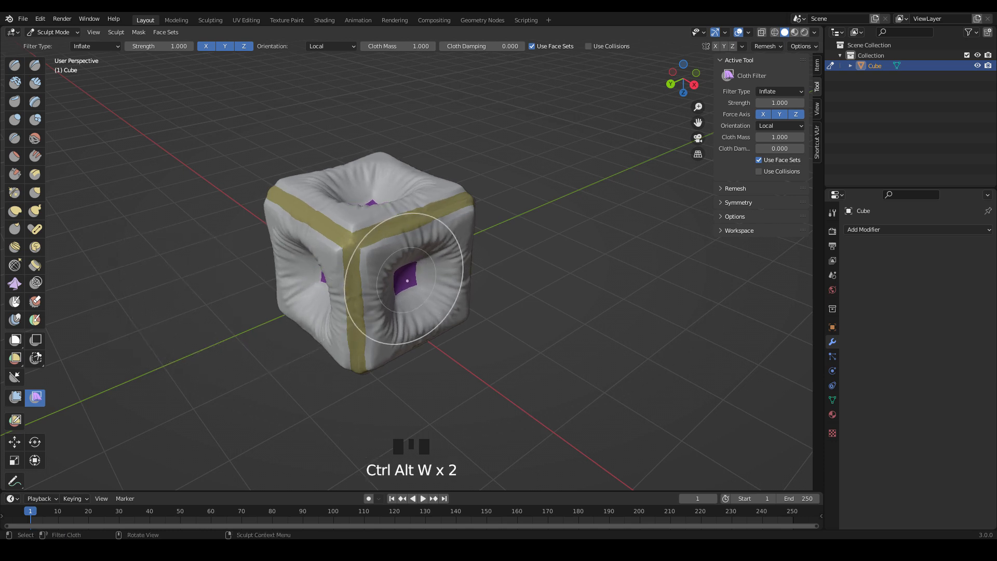
key("ctrl+alt+w")
mouse_move(407, 280)
left_mouse_down()
mouse_move(457, 278)
mouse_move(474, 300)
mouse_move(514, 298)
left_mouse_up()
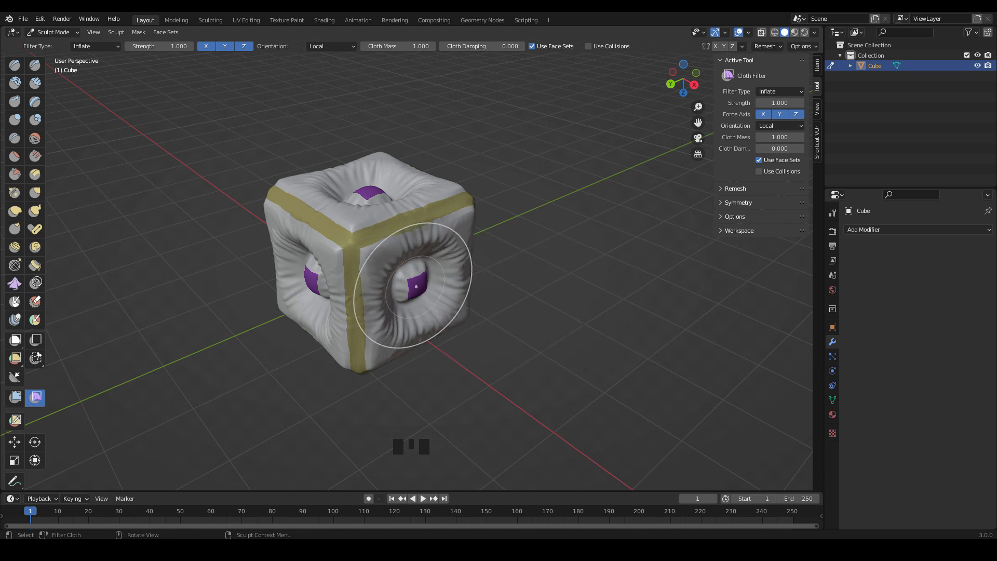
Shrink the purple face set two more times and pull it inward with the Cloth Filter of type Inflate.
key("ctrl+alt+w")
key("ctrl+alt+w")
left_click_drag(416, 286, 247, 286)
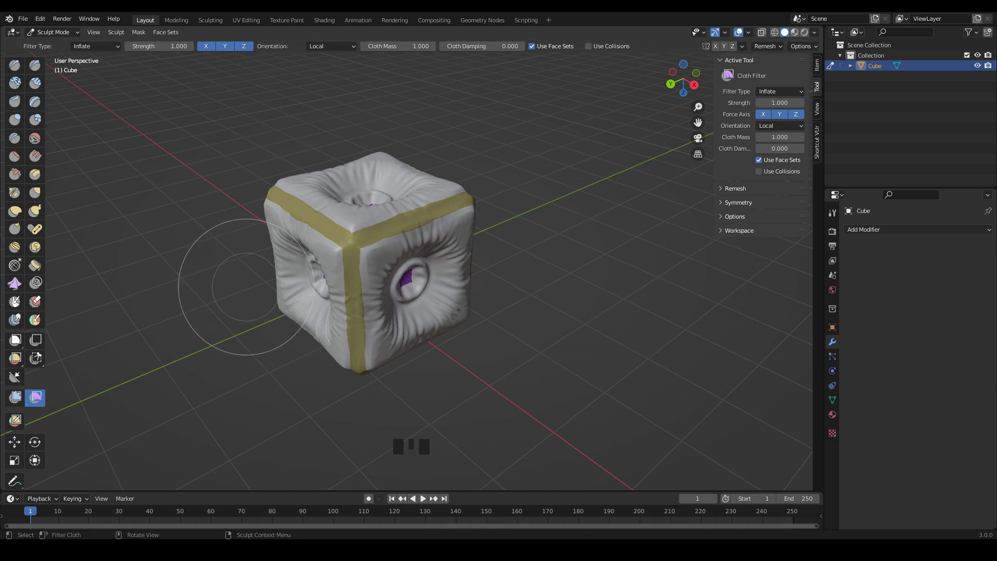
Shrink the yellow edge face set seven times and puff up the cube's white faces with the Inflate Cloth Filter.
key("ctrl+alt+w")
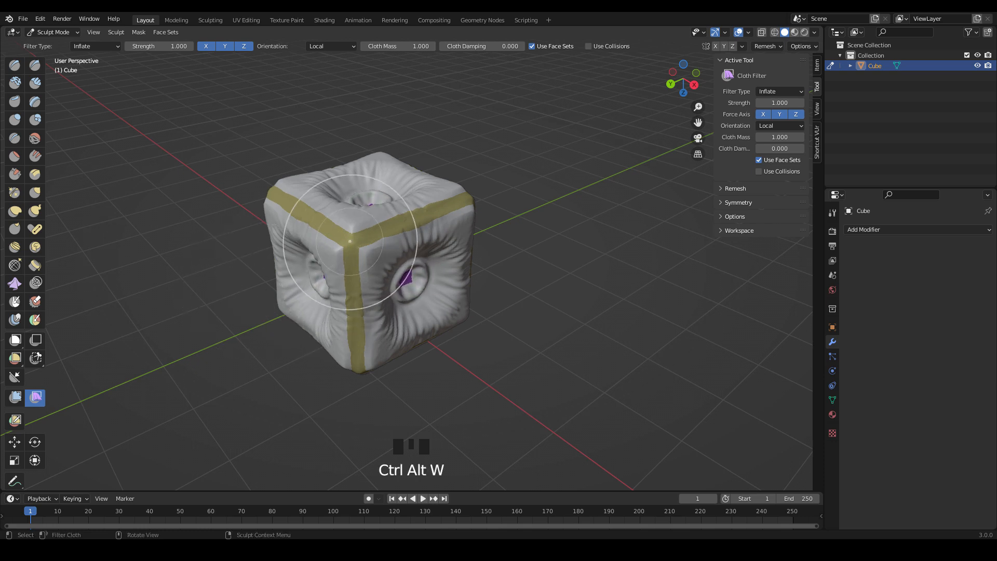
key("ctrl+alt+w")
key("ctrl+alt+w")
key("ctrl+alt+w")
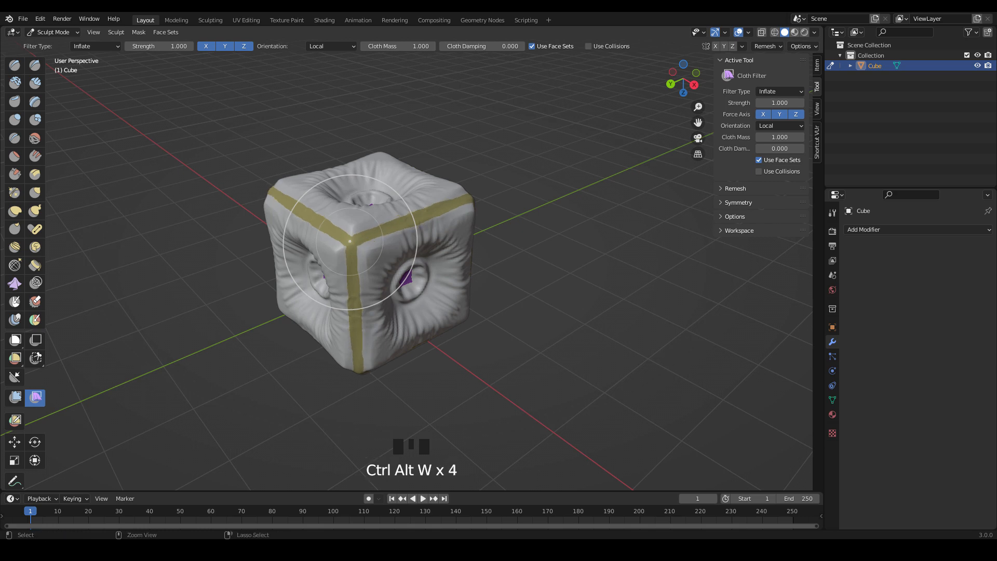
key("ctrl+alt+w")
key("ctrl+alt+w")
key("ctrl+alt+w")
mouse_move(350, 242)
left_mouse_down()
mouse_move(369, 257)
mouse_move(442, 254)
left_mouse_up()
mouse_move(359, 262)
left_mouse_down()
mouse_move(507, 265)
mouse_move(475, 270)
left_mouse_up()
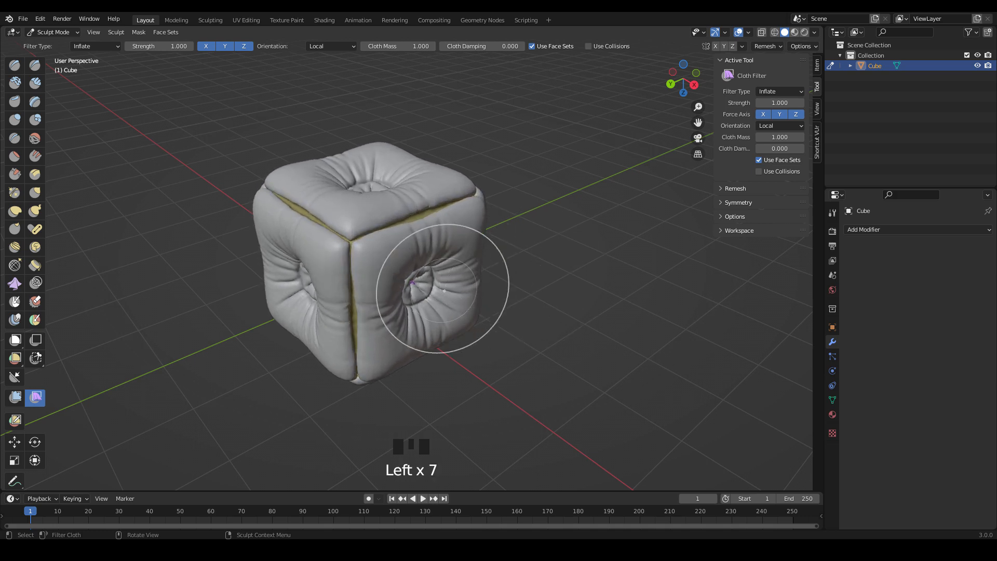
Apply the Cloth Filter of type Expand to the narrow yellow seams, contracting them into wrinkles.
middle_click_drag(405, 272, 411, 275)
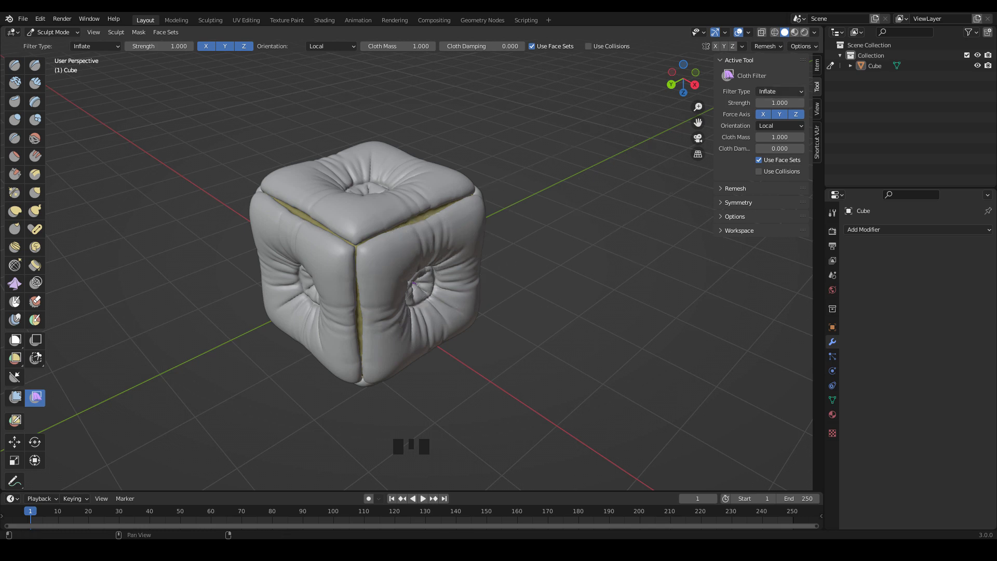
left_click(772, 92)
left_click(779, 91)
left_click(781, 126)
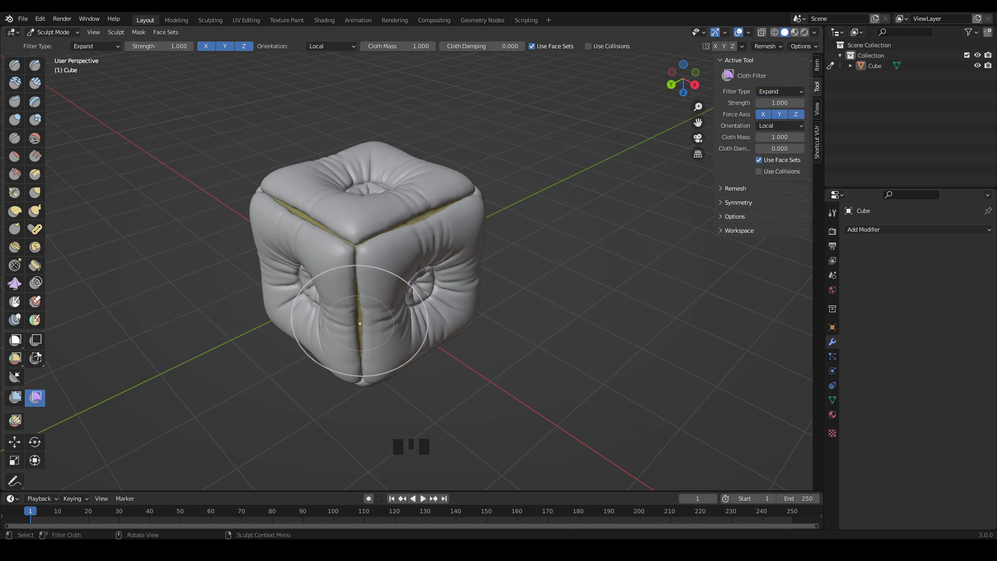
left_click_drag(360, 323, 326, 324)
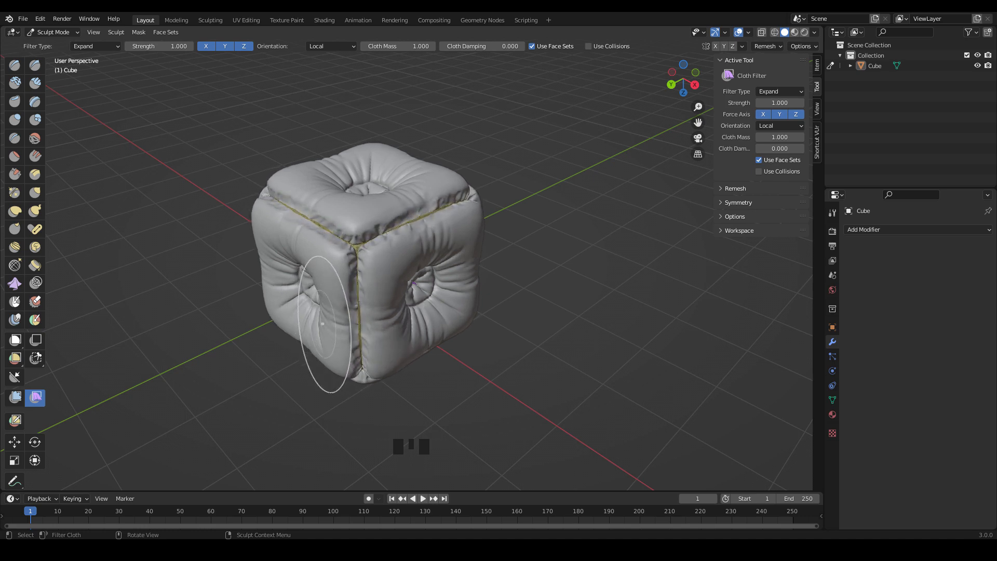
Set the Cloth Filter back to Inflate and puff up the cushion's faces around the wrinkled seams.
left_click(779, 91)
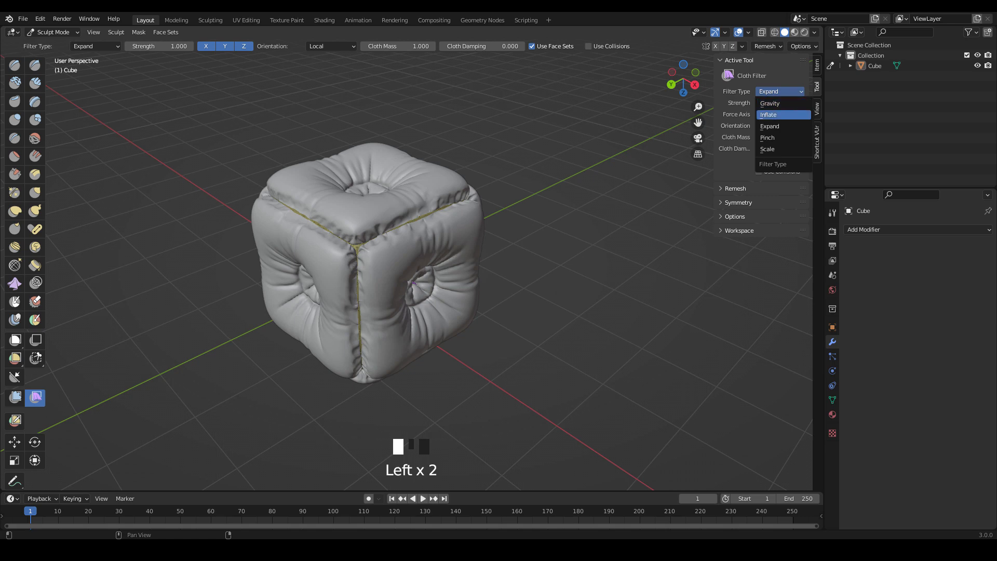
left_click(779, 115)
left_click_drag(383, 277, 451, 271)
left_click_drag(371, 290, 439, 292)
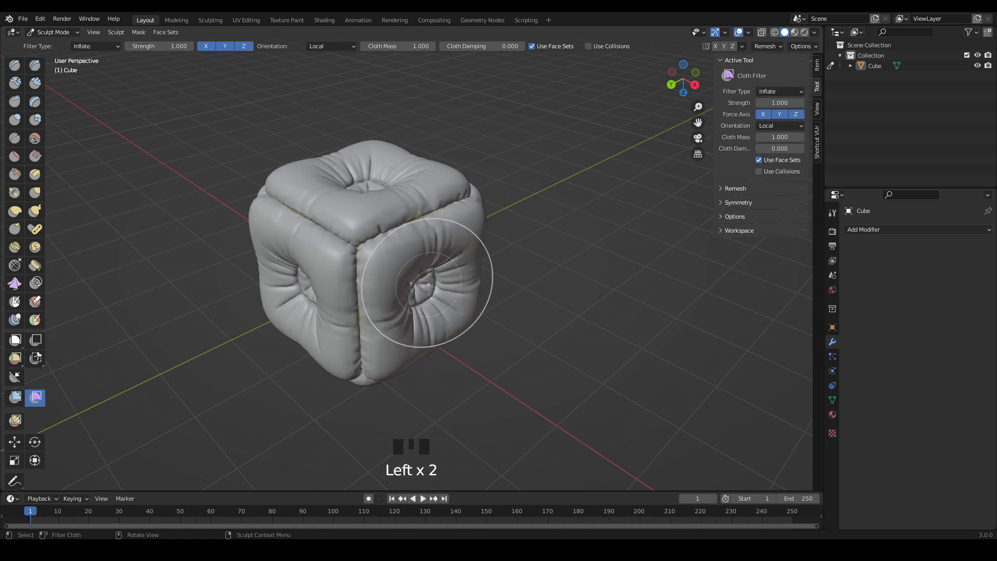
In Object Mode, set the viewport shading to MatCap with Single colour and Cavity of type Both, and raise the cavity strengths.
middle_click_drag(388, 285, 393, 273)
left_click(51, 32)
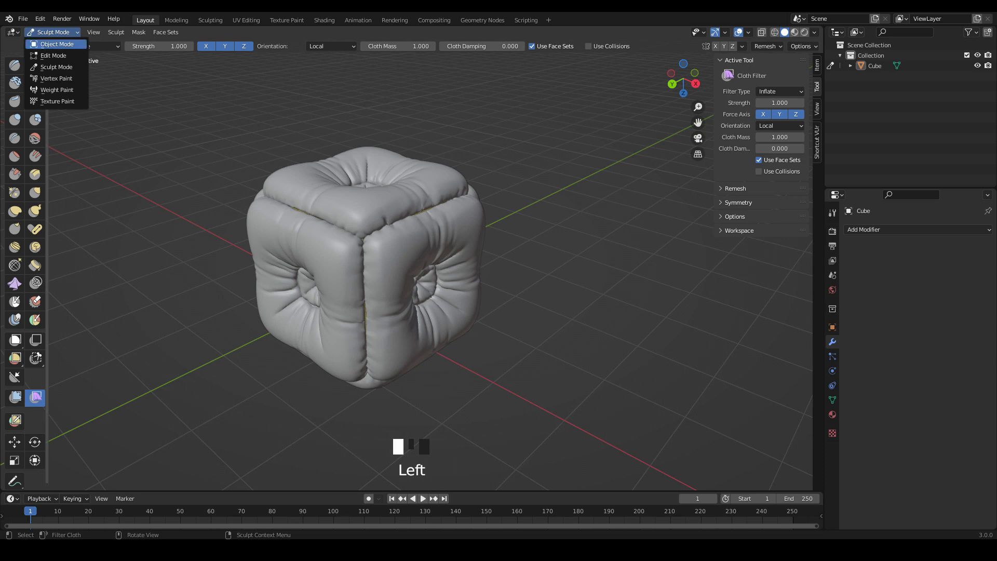
left_click(58, 44)
left_click(813, 32)
left_click(804, 83)
left_click(763, 162)
left_click(755, 265)
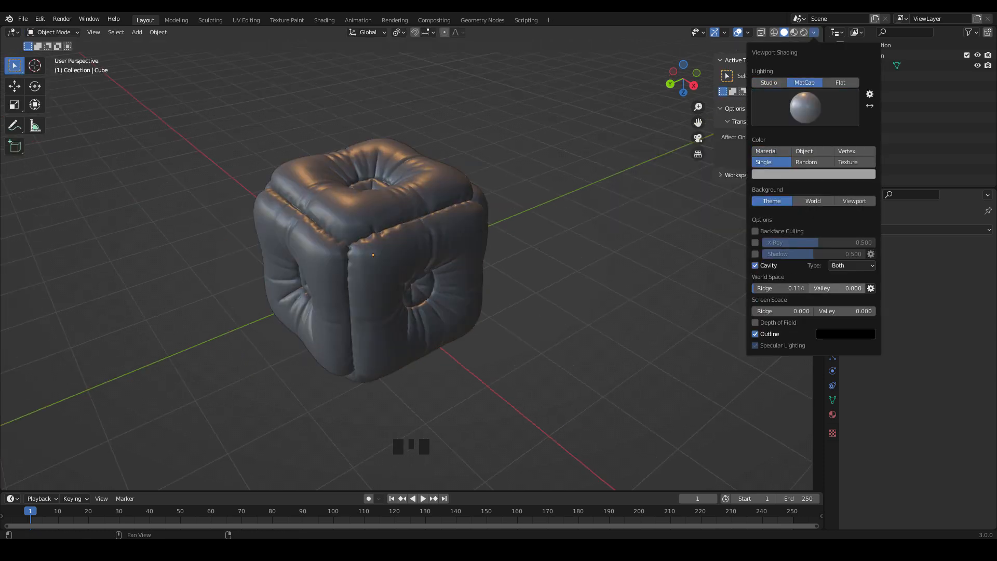
left_click_drag(822, 288, 856, 288)
left_click_drag(778, 311, 852, 311)
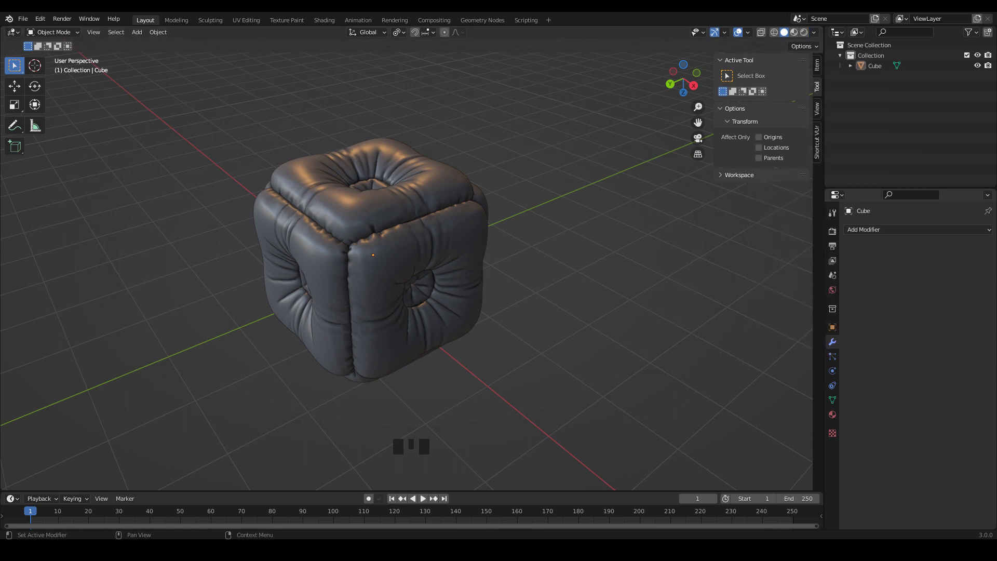
Add a Catmull-Clark Subdivision modifier with viewport level 1 to the cushion and apply it.
left_click(913, 230)
left_click(798, 418)
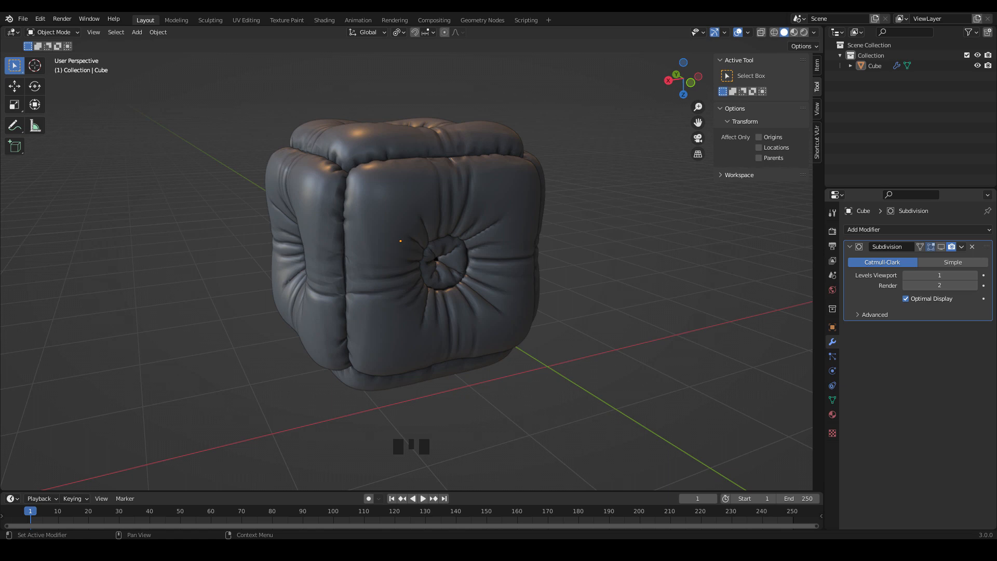
left_click(961, 246)
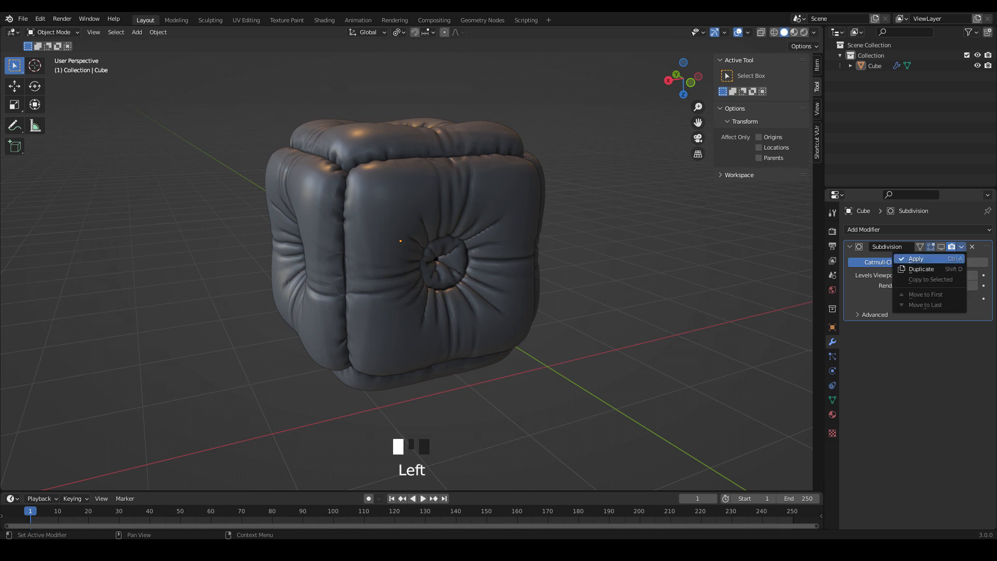
left_click(914, 258)
In Sculpt Mode, choose the Mask brush and set its radial symmetry on Z to 4.
left_click(52, 33)
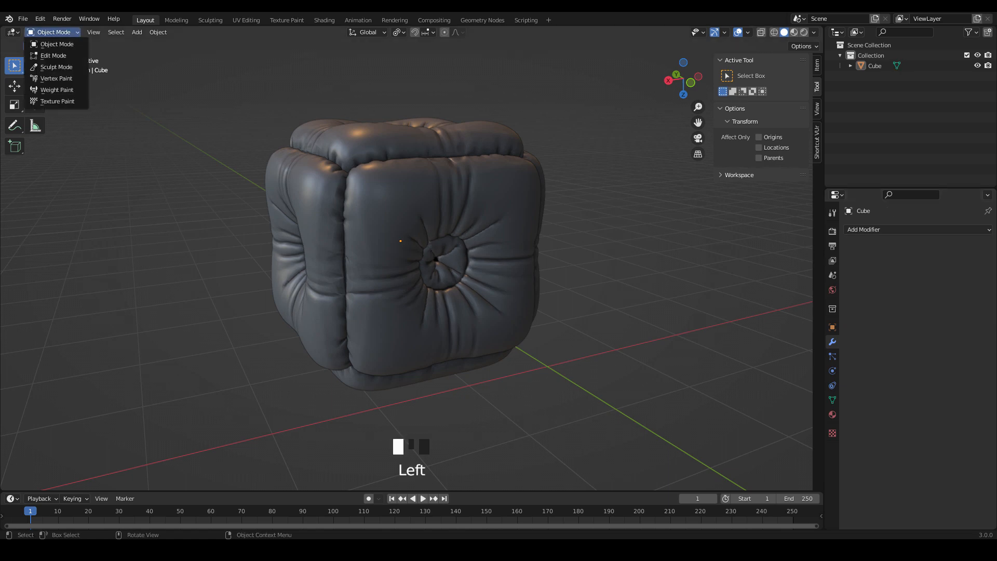
left_click(56, 67)
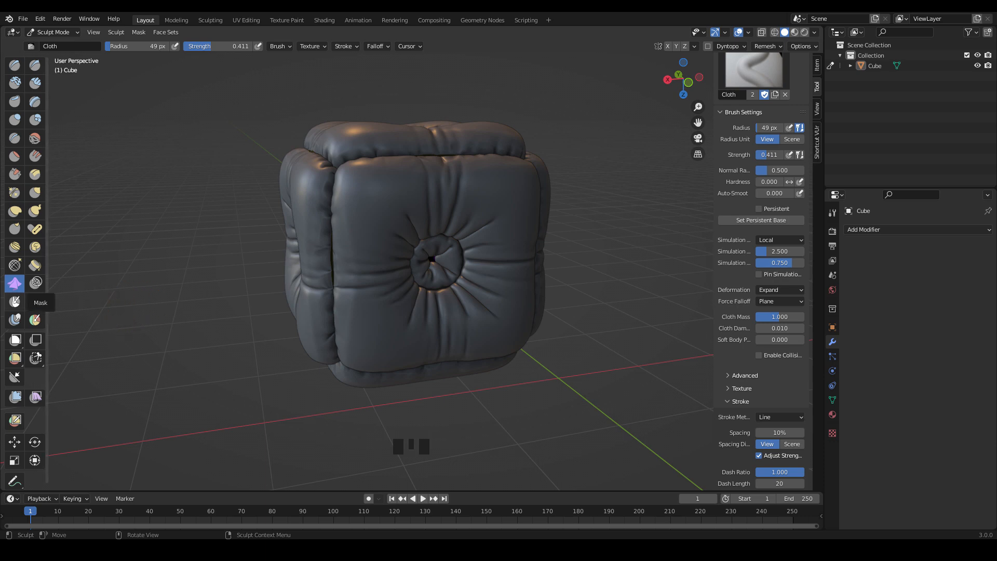
left_click(14, 301)
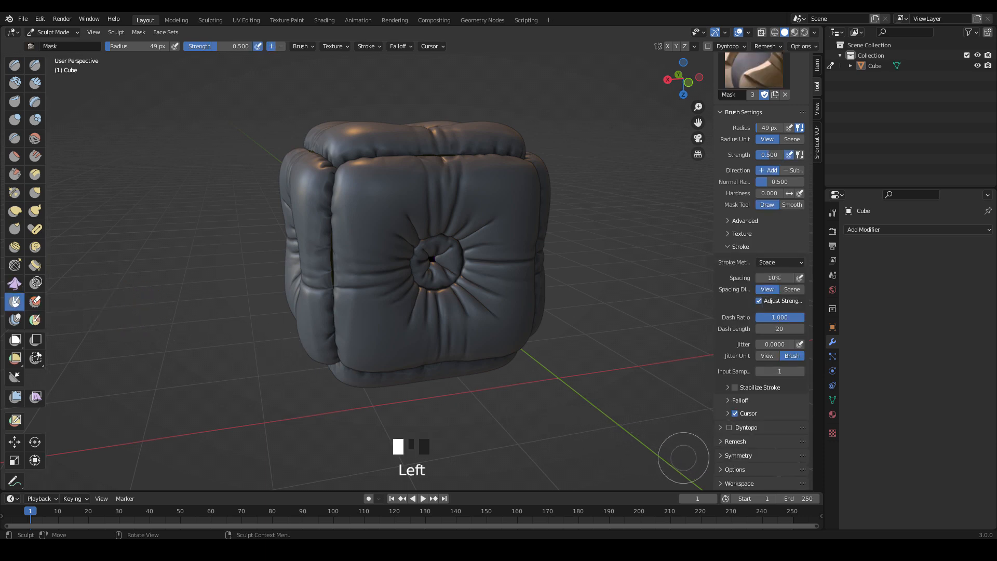
left_click(738, 456)
scroll(738, 456, "down", 5)
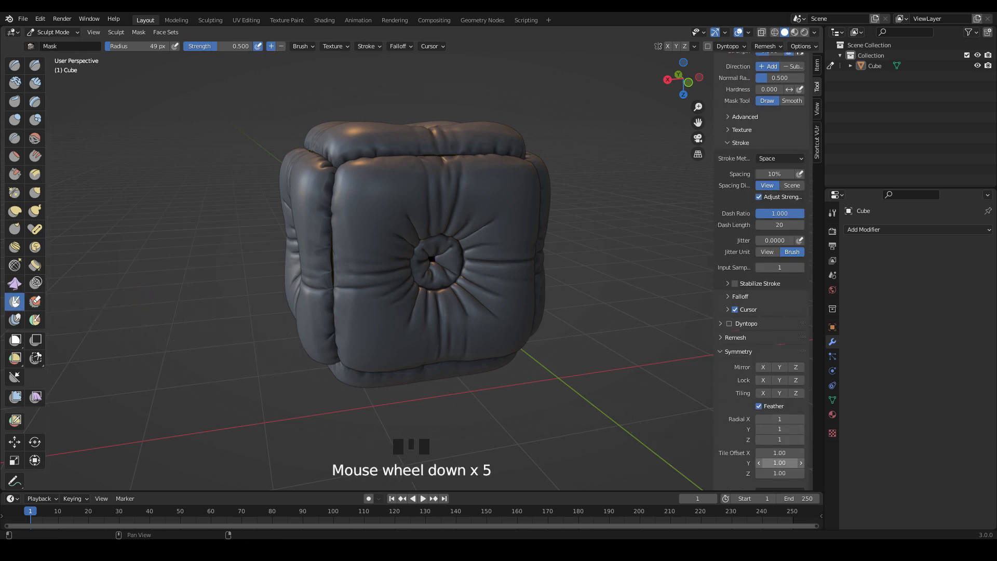
left_click(779, 439)
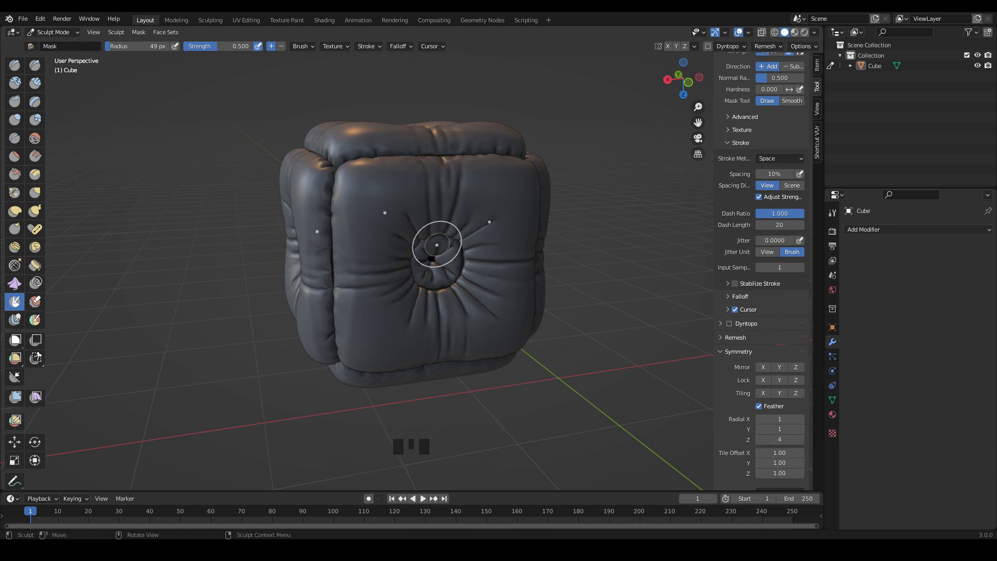
Mask the tufted button areas at the centres of the cushion's faces with the radially symmetric Mask brush.
left_click(688, 82)
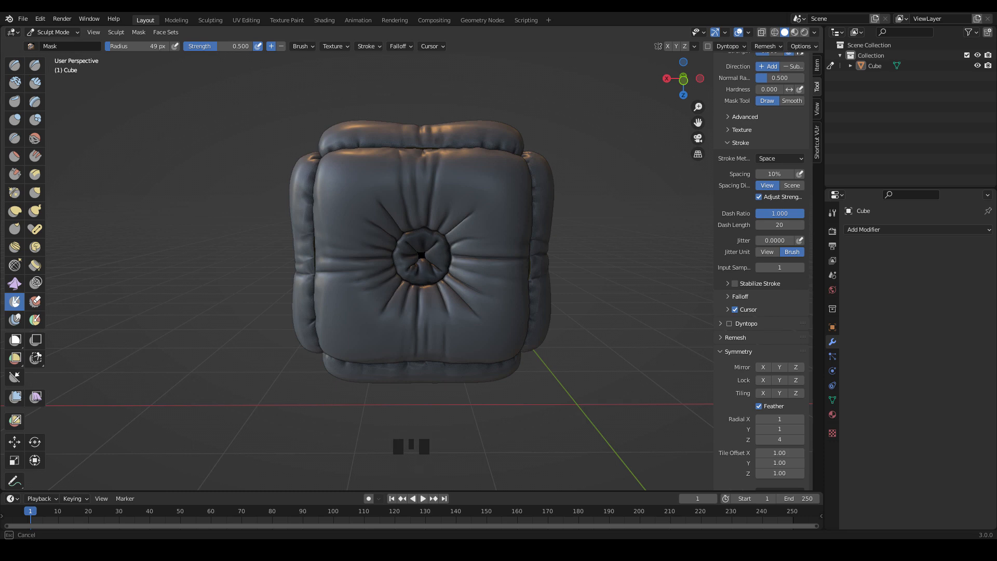
mouse_move(414, 242)
middle_mouse_down()
mouse_move(446, 283)
mouse_move(434, 311)
middle_mouse_up()
left_click_drag(398, 187, 413, 191)
middle_click_drag(408, 183, 406, 193)
mouse_move(406, 193)
left_mouse_down()
mouse_move(403, 205)
mouse_move(408, 197)
left_mouse_up()
middle_click_drag(381, 230, 385, 155)
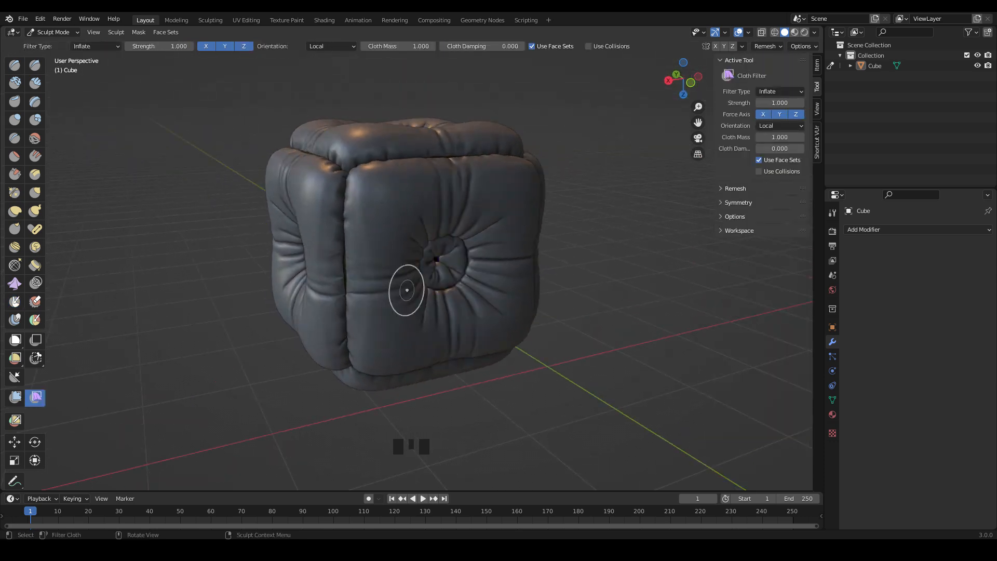
Choose the Cloth brush and set its deformation to Expand, force falloff to Plane and stroke method to Line.
left_click(15, 283)
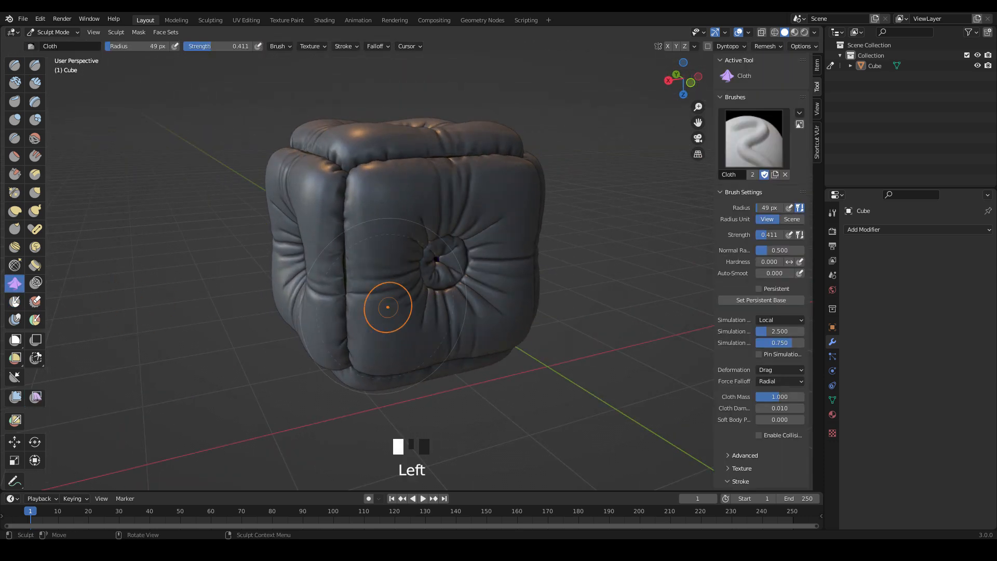
left_click(780, 369)
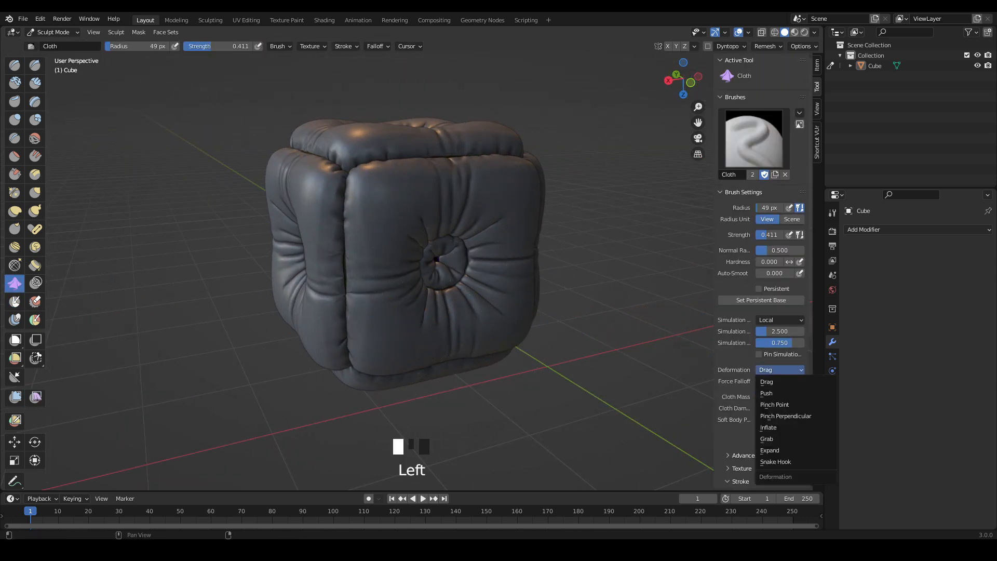
left_click(770, 450)
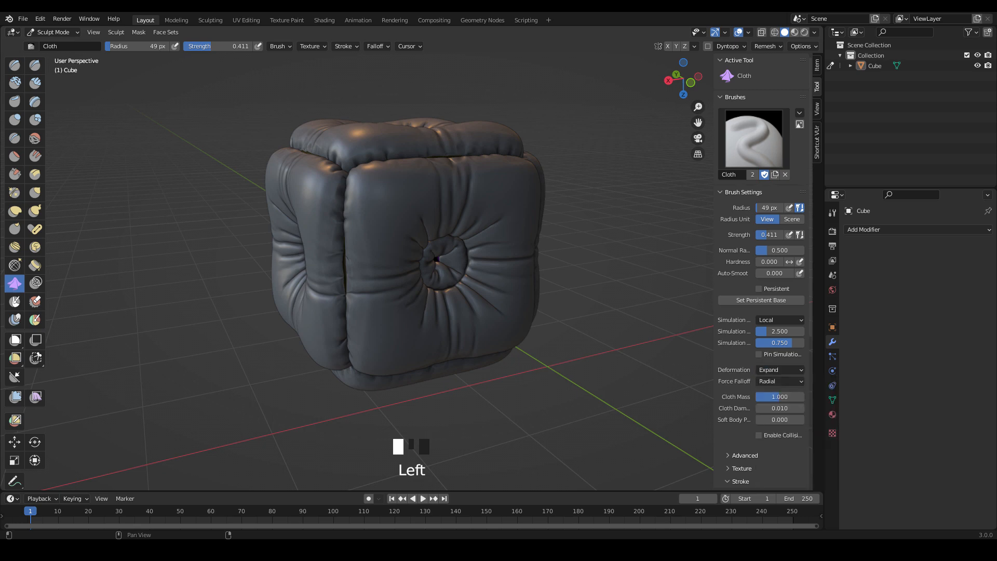
left_click(780, 381)
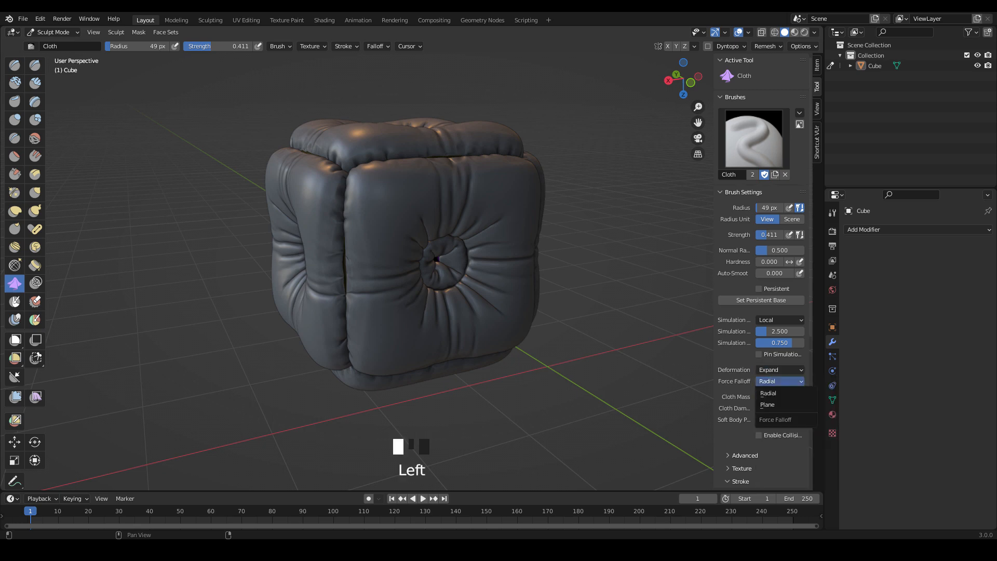
left_click(767, 404)
scroll(767, 416, "down", 2)
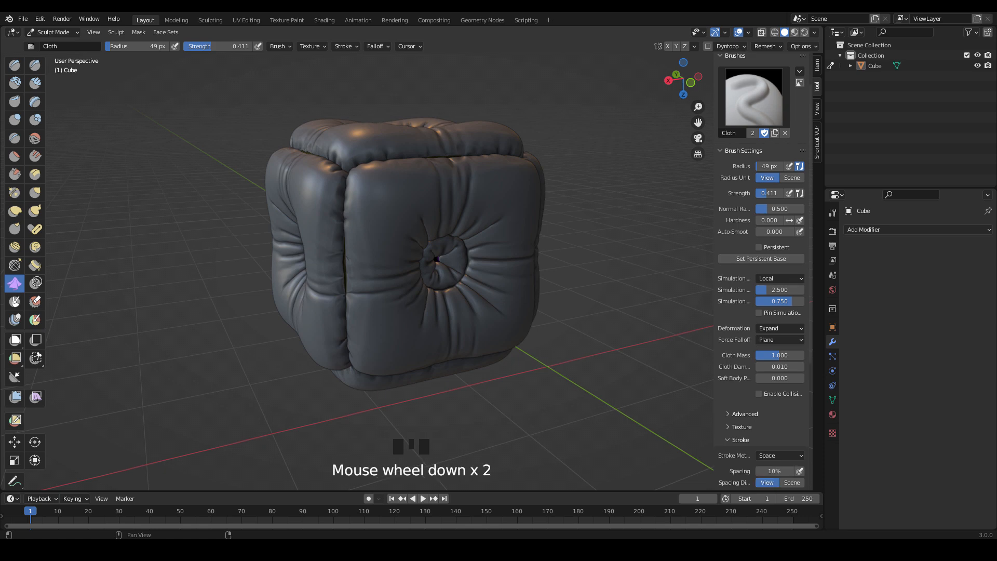
left_click(768, 455)
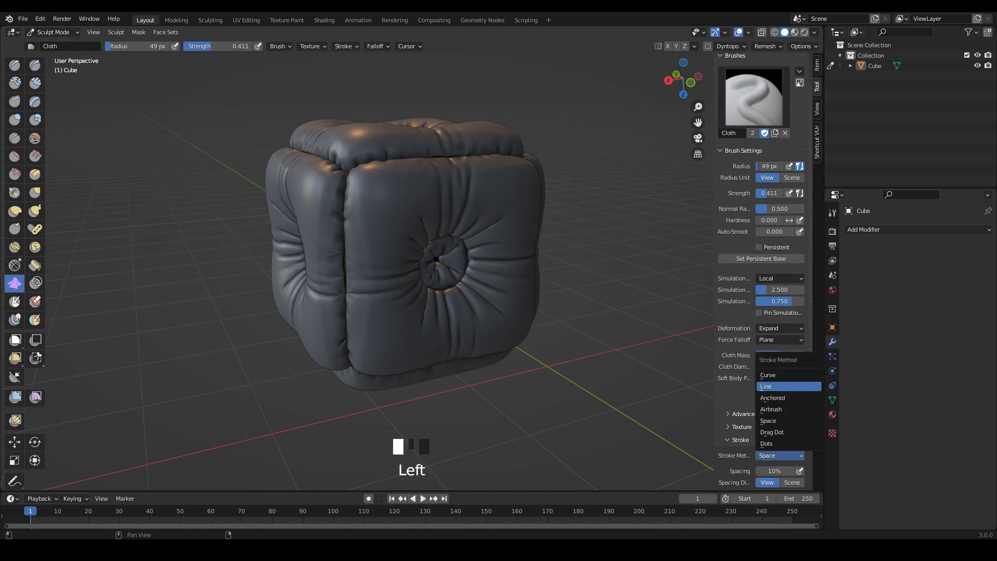
left_click(768, 387)
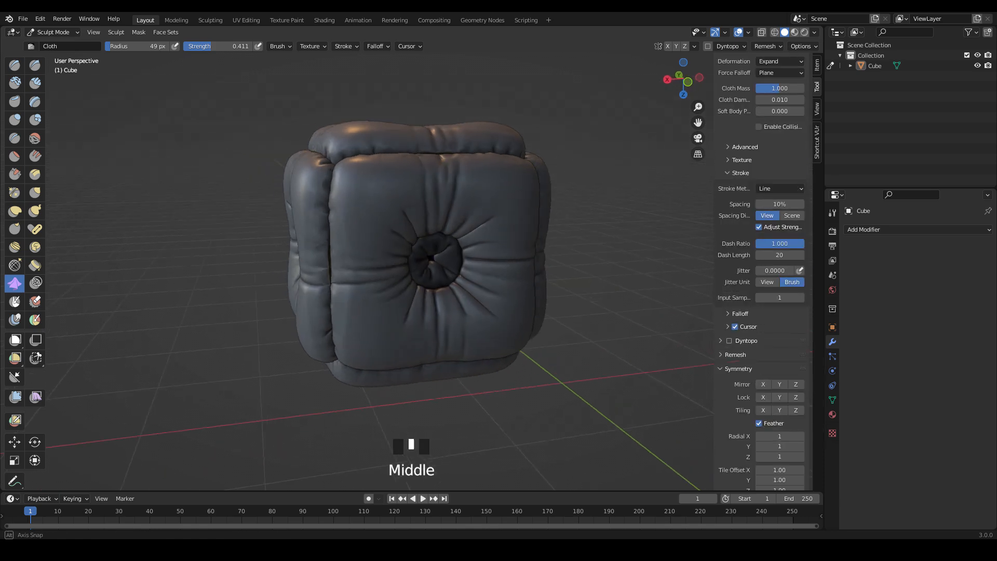
Sculpt fine wrinkles all around the central tuft of the cushion's front face with Cloth Expand line strokes.
middle_click_drag(389, 201, 371, 204)
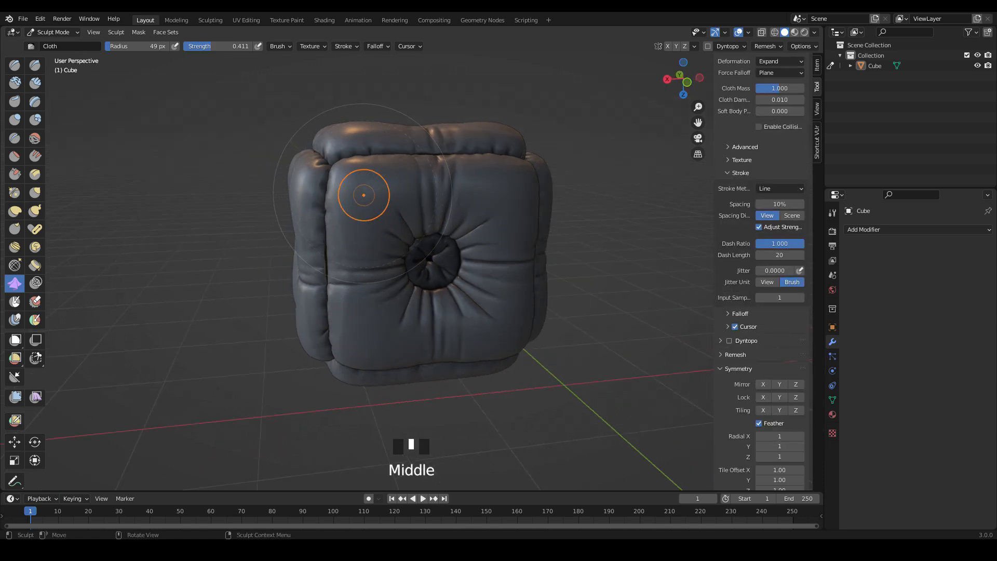
mouse_move(369, 200)
left_mouse_down()
mouse_move(412, 248)
mouse_move(489, 203)
left_mouse_up()
middle_click_drag(428, 245, 411, 249)
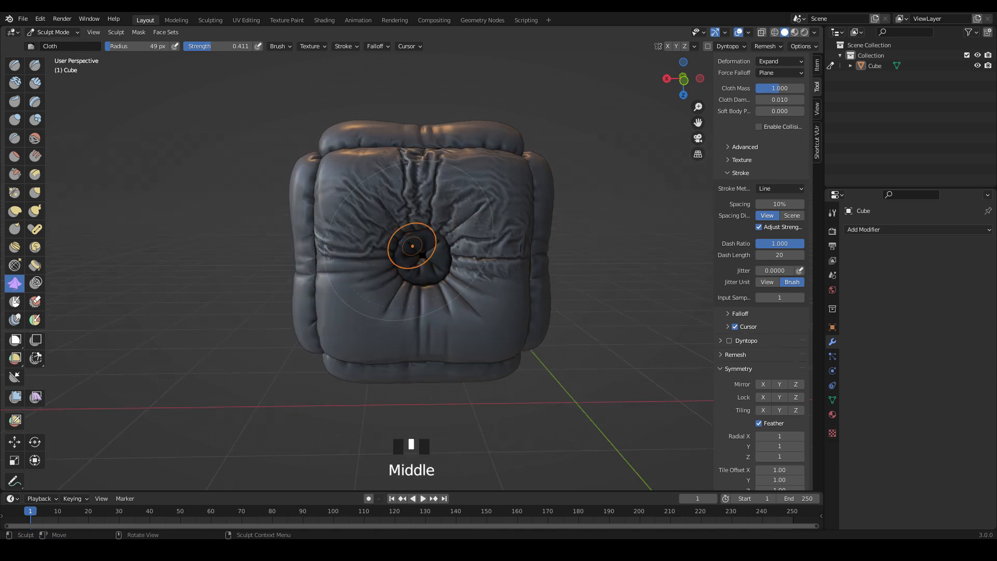
left_click_drag(432, 286, 452, 332)
left_click_drag(449, 283, 499, 332)
left_click_drag(408, 283, 369, 330)
left_click_drag(399, 267, 340, 273)
left_click_drag(452, 239, 497, 201)
Sculpt radiating Cloth Expand wrinkles around the tuft of the adjacent second side face.
middle_click_drag(364, 235, 444, 229)
left_click_drag(433, 211, 377, 247)
left_click_drag(410, 335, 372, 292)
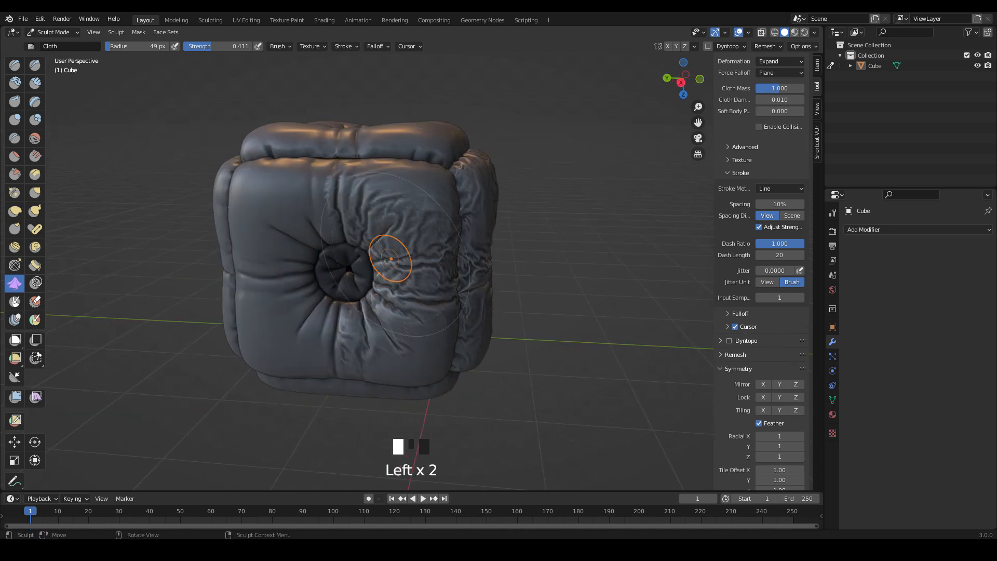
left_click_drag(290, 335, 328, 296)
left_click_drag(276, 213, 333, 246)
mouse_move(343, 251)
middle_mouse_down()
mouse_move(397, 247)
mouse_move(381, 244)
middle_mouse_up()
left_click_drag(312, 213, 368, 252)
left_click_drag(321, 361, 370, 311)
Sculpt fine wrinkles towards the tuft of the third side face from all sides, undoing a stray stroke.
mouse_move(369, 259)
middle_mouse_down()
mouse_move(340, 256)
mouse_move(411, 250)
middle_mouse_up()
left_click_drag(412, 193, 347, 261)
middle_click_drag(332, 239, 363, 236)
key("ctrl+z")
left_click_drag(351, 231, 386, 265)
left_click_drag(480, 340, 451, 301)
left_click_drag(329, 362, 387, 273)
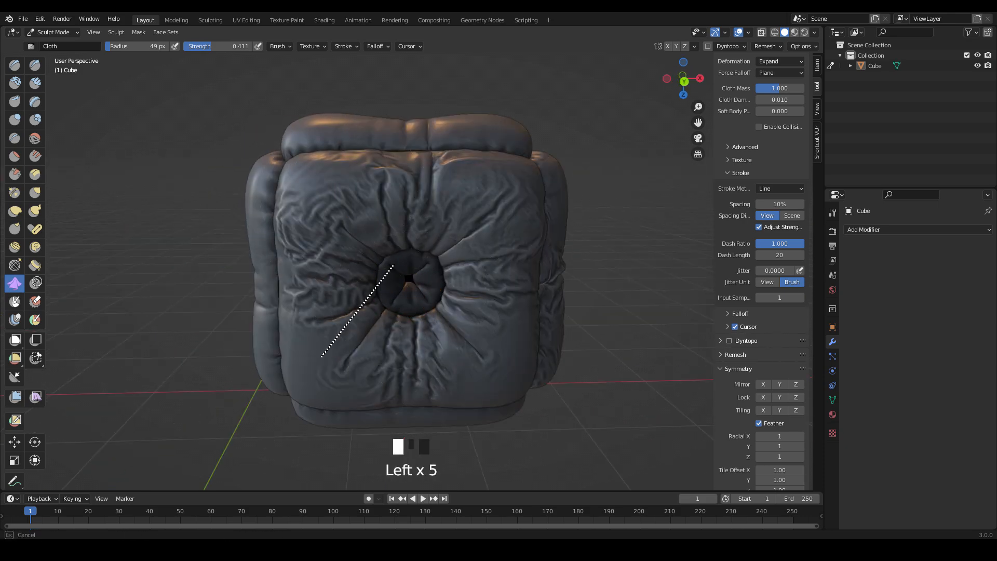
left_click_drag(304, 312, 358, 293)
left_click_drag(501, 377, 446, 339)
Undo a stray stroke and cover the fourth side face with Cloth Expand wrinkles around its tuft.
middle_click_drag(451, 253, 426, 253)
left_click_drag(451, 253, 385, 249)
middle_click_drag(385, 250, 480, 228)
key("ctrl+z")
left_click_drag(480, 193, 434, 244)
left_click_drag(338, 198, 390, 242)
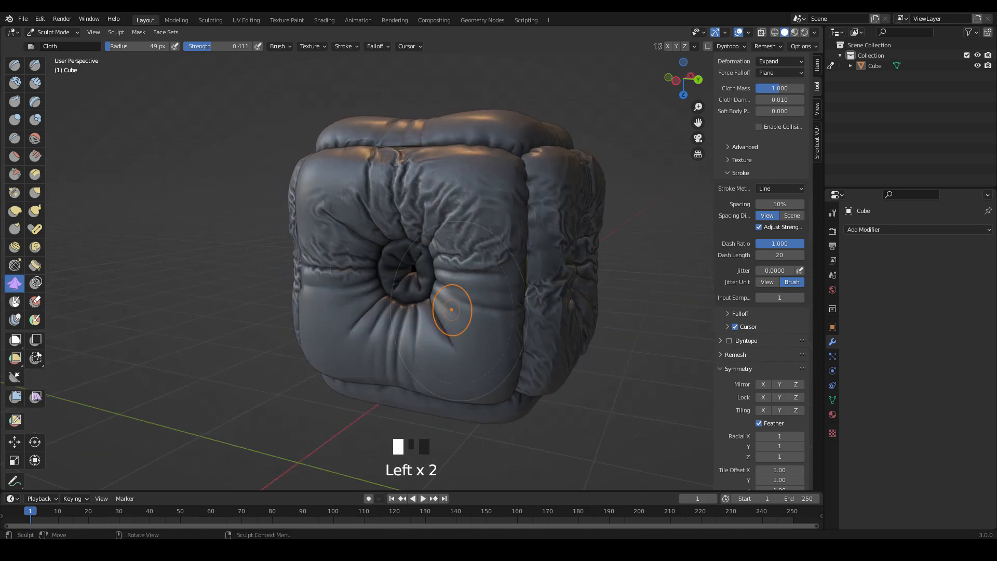
left_click_drag(457, 327, 425, 288)
middle_click_drag(421, 278, 456, 269)
left_click_drag(403, 316, 475, 236)
left_click_drag(535, 317, 481, 247)
left_click_drag(395, 333, 433, 263)
left_click_drag(371, 177, 447, 234)
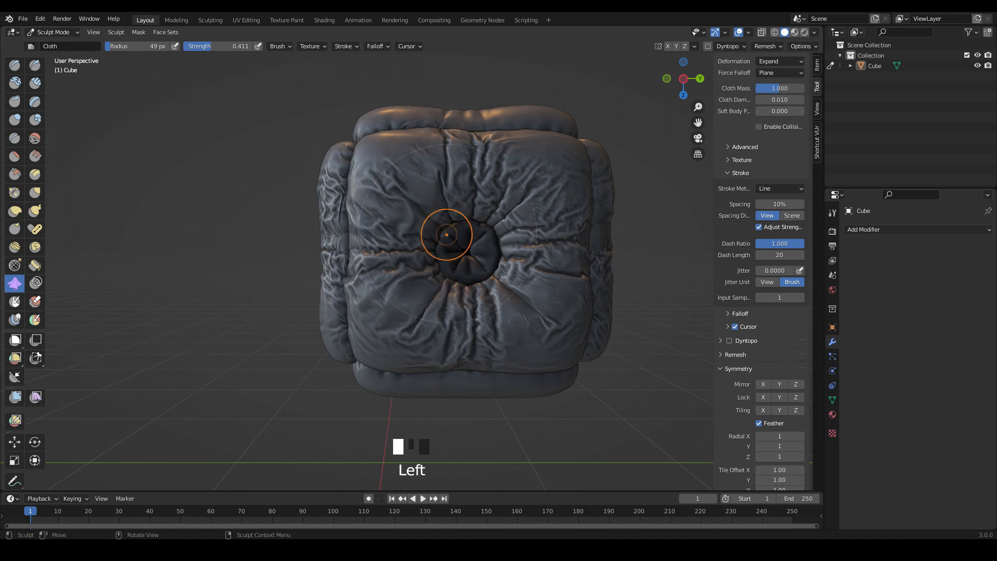
Sculpt radiating wrinkles across the cushion's upper face with line strokes ending near its tuft.
middle_click_drag(478, 244, 457, 257)
left_click_drag(540, 327, 462, 272)
middle_click_drag(472, 218, 441, 234)
left_click_drag(462, 182, 428, 250)
mouse_move(446, 239)
middle_mouse_down()
mouse_move(397, 265)
mouse_move(403, 304)
middle_mouse_up()
left_click_drag(325, 348, 387, 298)
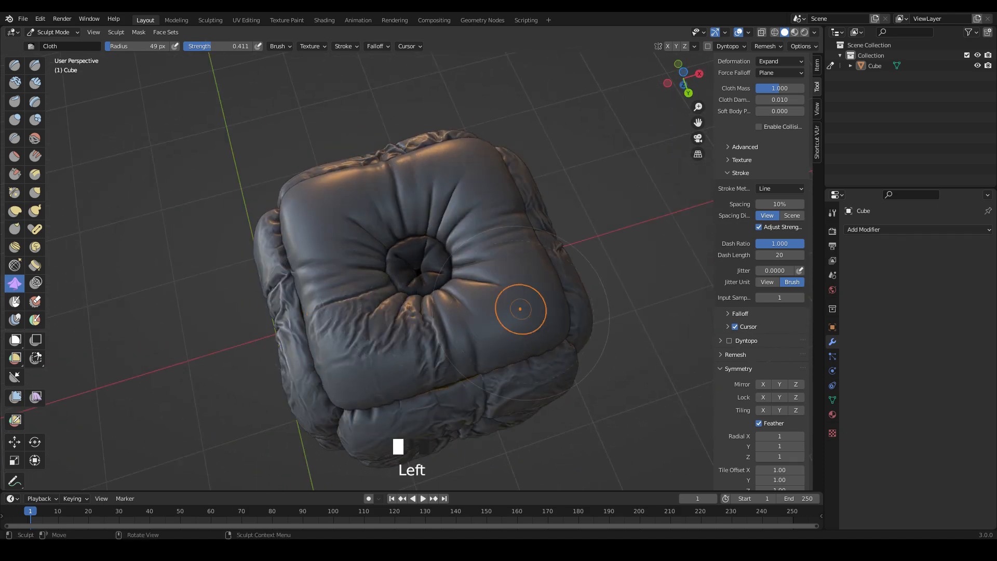
left_click_drag(520, 310, 449, 278)
left_click_drag(485, 207, 436, 244)
left_click_drag(402, 182, 413, 237)
middle_click_drag(353, 220, 335, 224)
left_click_drag(331, 211, 393, 254)
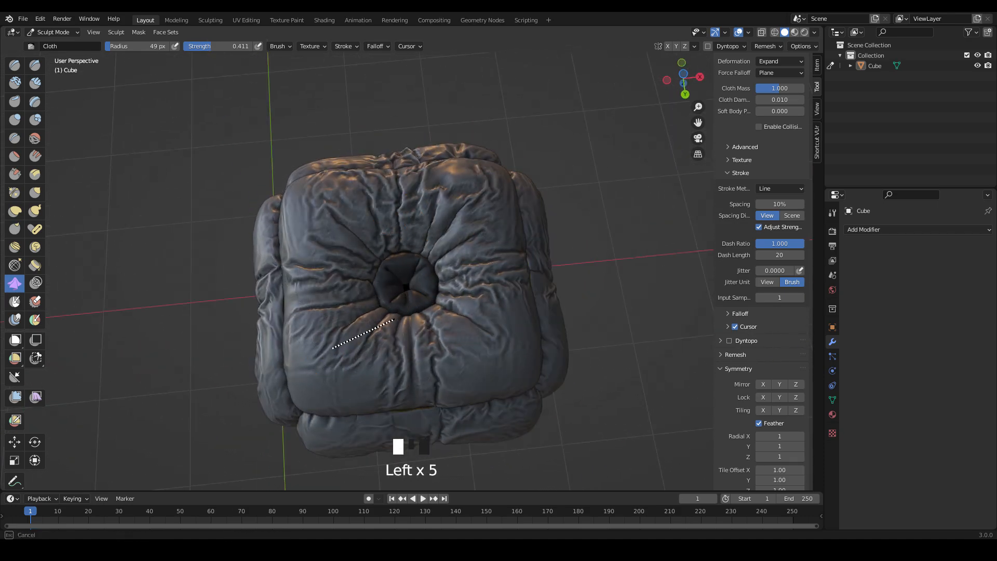
Wrinkle the remaining smooth areas of the cushion with more Cloth Expand line strokes towards the tufts.
left_click_drag(394, 320, 395, 318)
left_click_drag(378, 379, 402, 320)
left_click_drag(317, 280, 385, 263)
mouse_move(384, 263)
middle_mouse_down()
mouse_move(392, 192)
mouse_move(296, 195)
middle_mouse_up()
left_click_drag(296, 332, 353, 301)
left_click_drag(291, 234, 342, 272)
In Object Mode, add a Smooth modifier to the cushion and set its Repeat to 15.
left_click(52, 33)
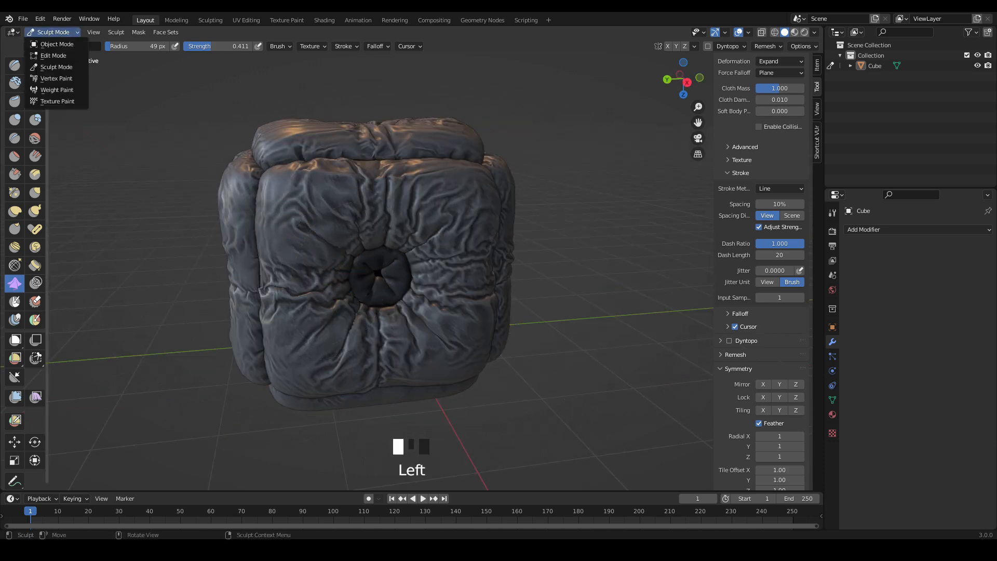
left_click(57, 44)
left_click(863, 229)
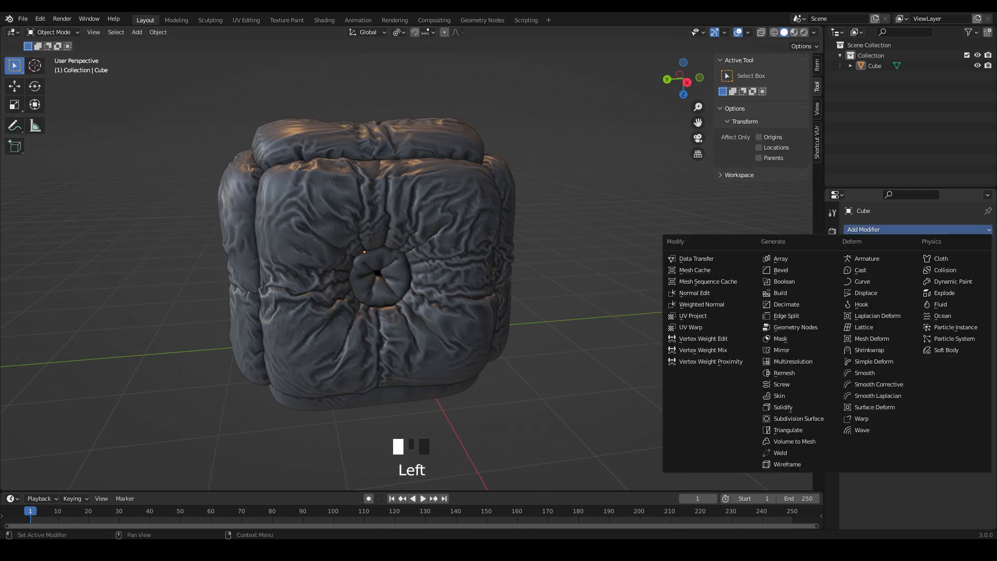
left_click(865, 373)
middle_click_drag(571, 312, 551, 296)
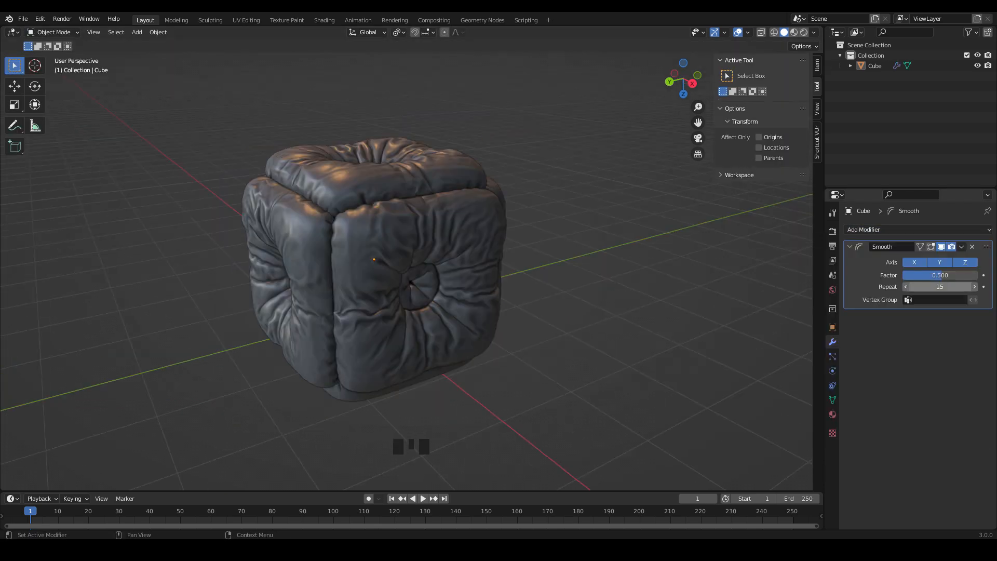